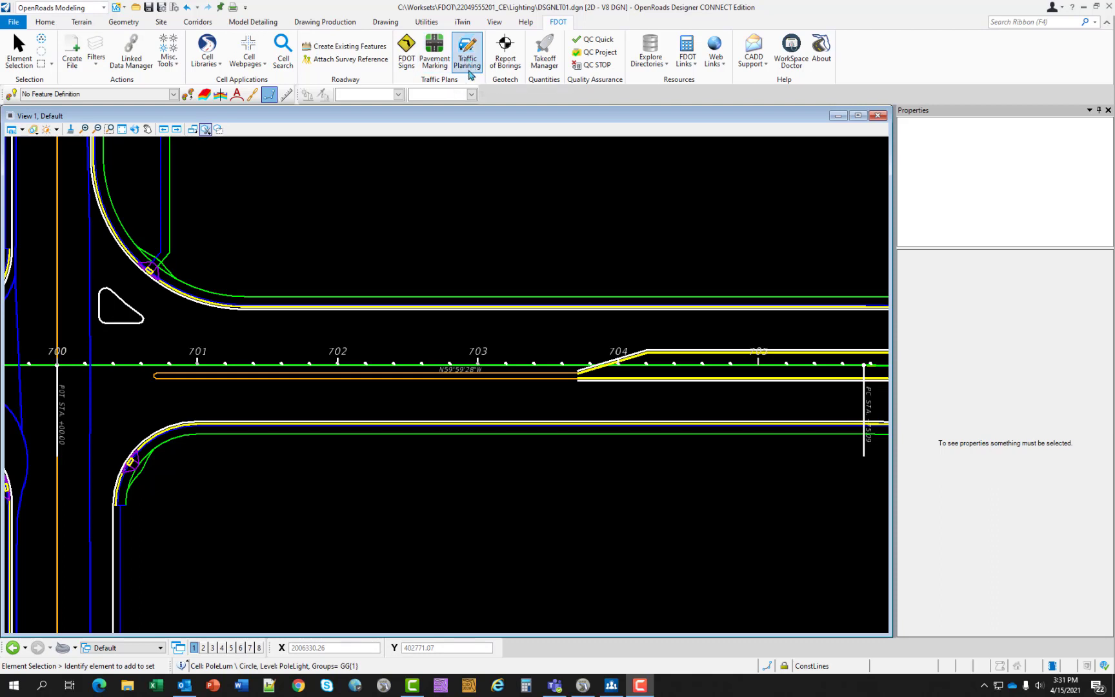
Open Traffic Planning from the FDOT tab and move its window to the top of the screen
{"action": "left_click", "coordinate": [468, 67]}
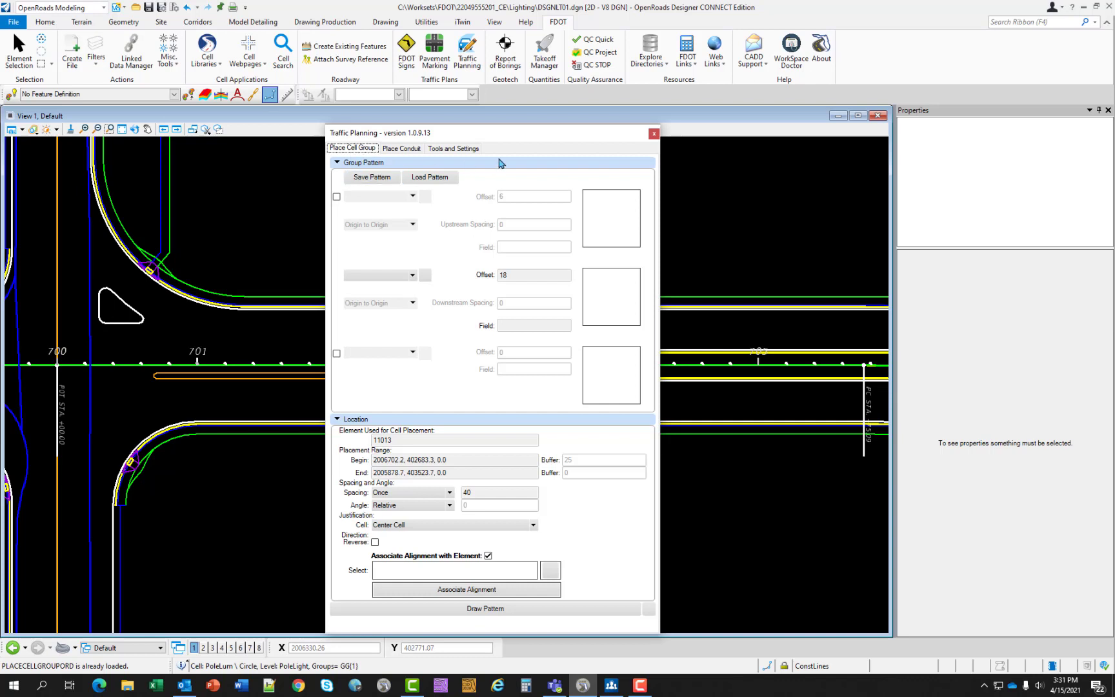
{"action": "left_click_drag", "start_coordinate": [494, 132], "coordinate": [502, 37]}
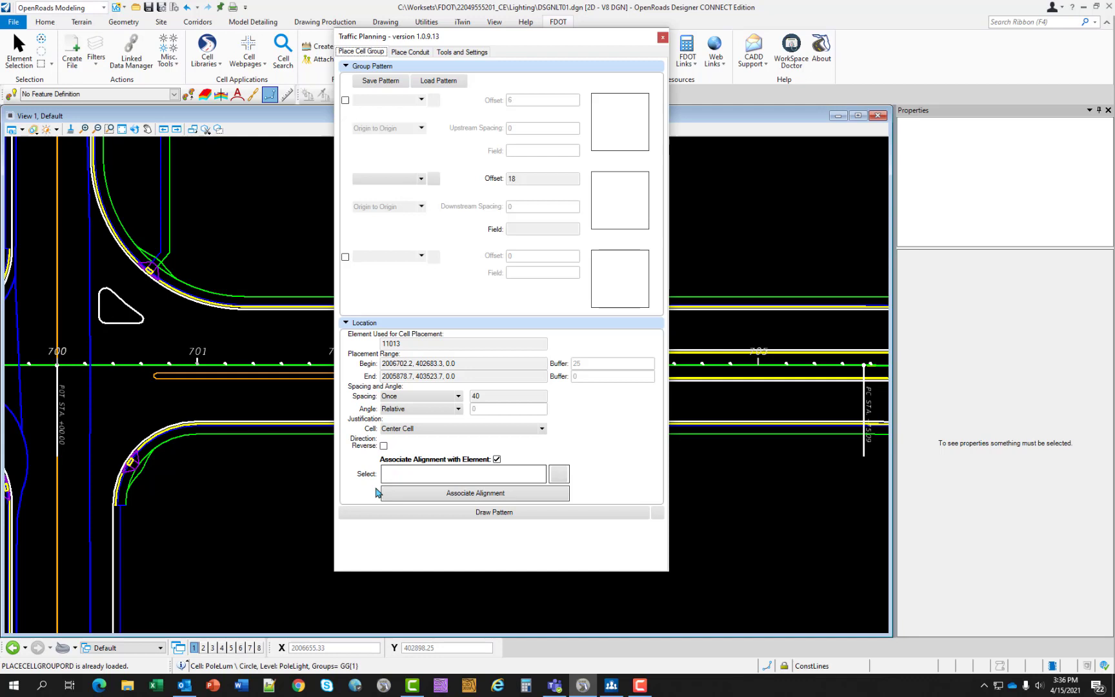
Show the Place Conduit settings, then the Tools and Settings pay item modification fields
{"action": "left_click", "coordinate": [382, 492]}
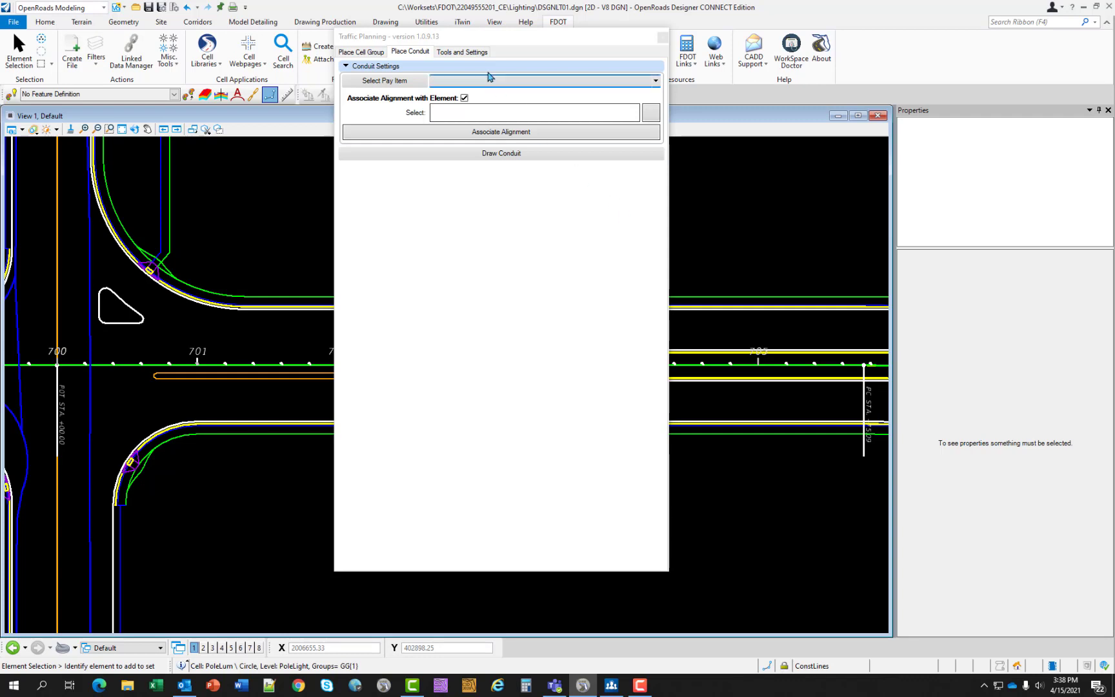
{"action": "left_click", "coordinate": [478, 53]}
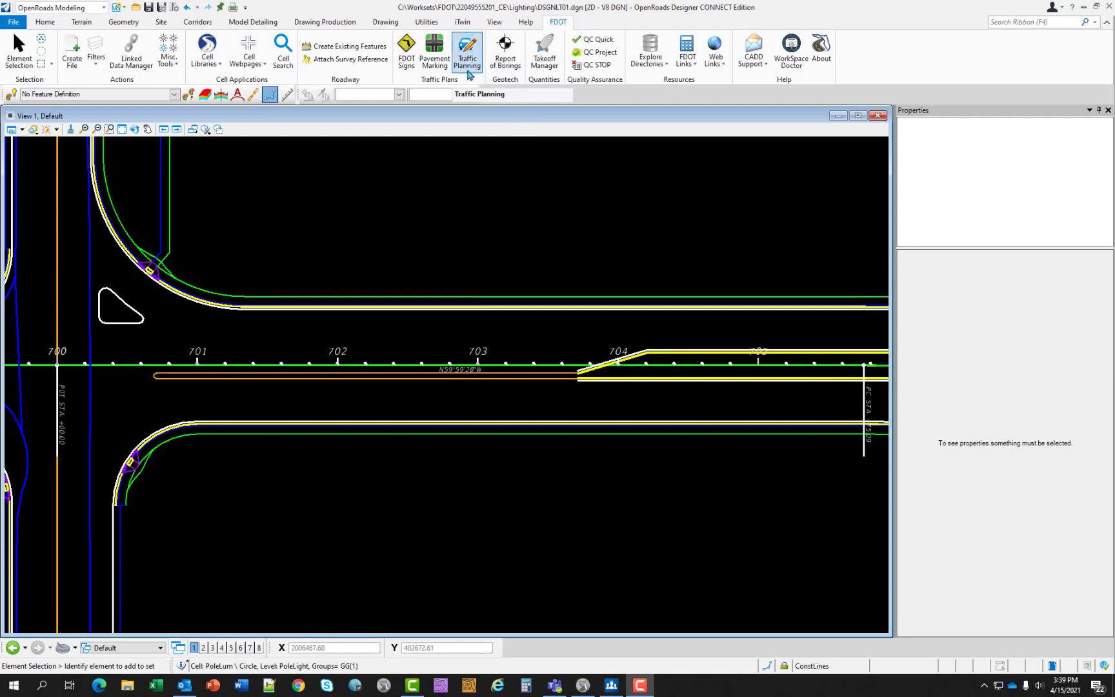
Load the Traffic Planning add-in from the FDOT tab
{"action": "left_click", "coordinate": [467, 62]}
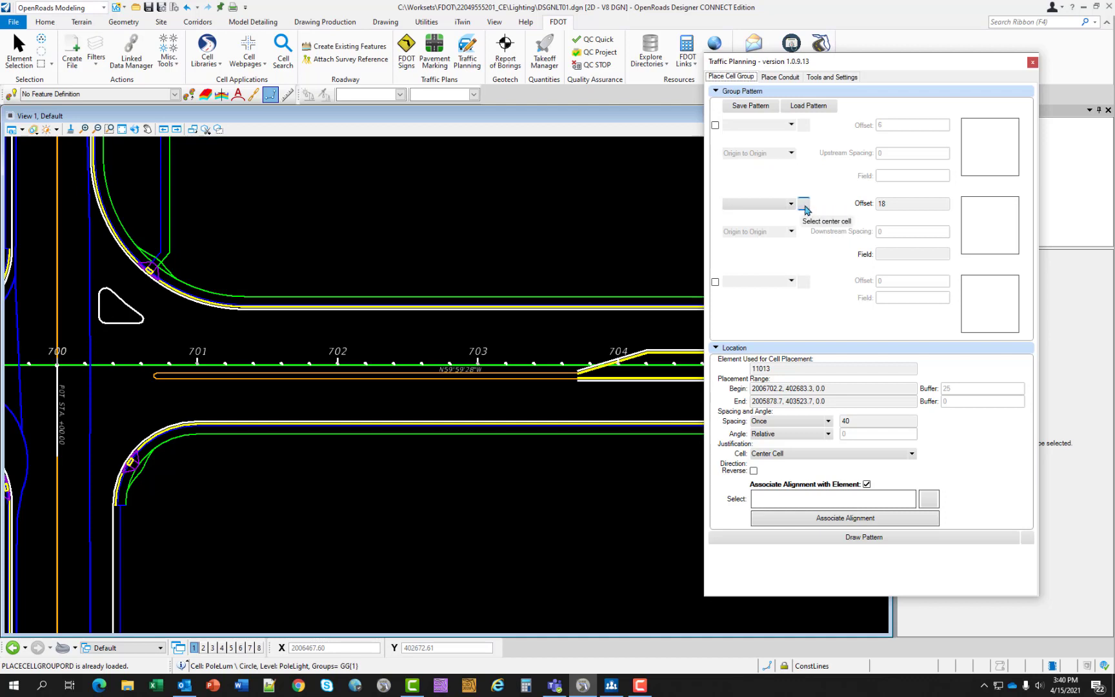
Search the pay item database for 0715 and pick the 0715 4 13 Light Pole, 40' mounting height
{"action": "left_click", "coordinate": [804, 204]}
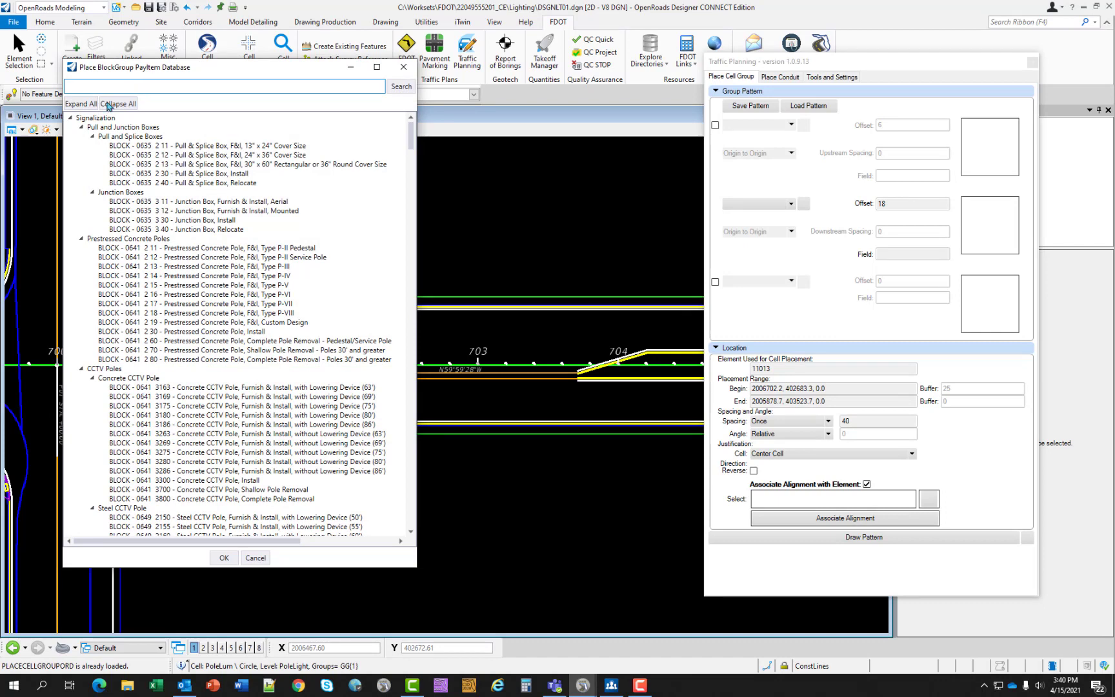
{"action": "left_click", "coordinate": [111, 104]}
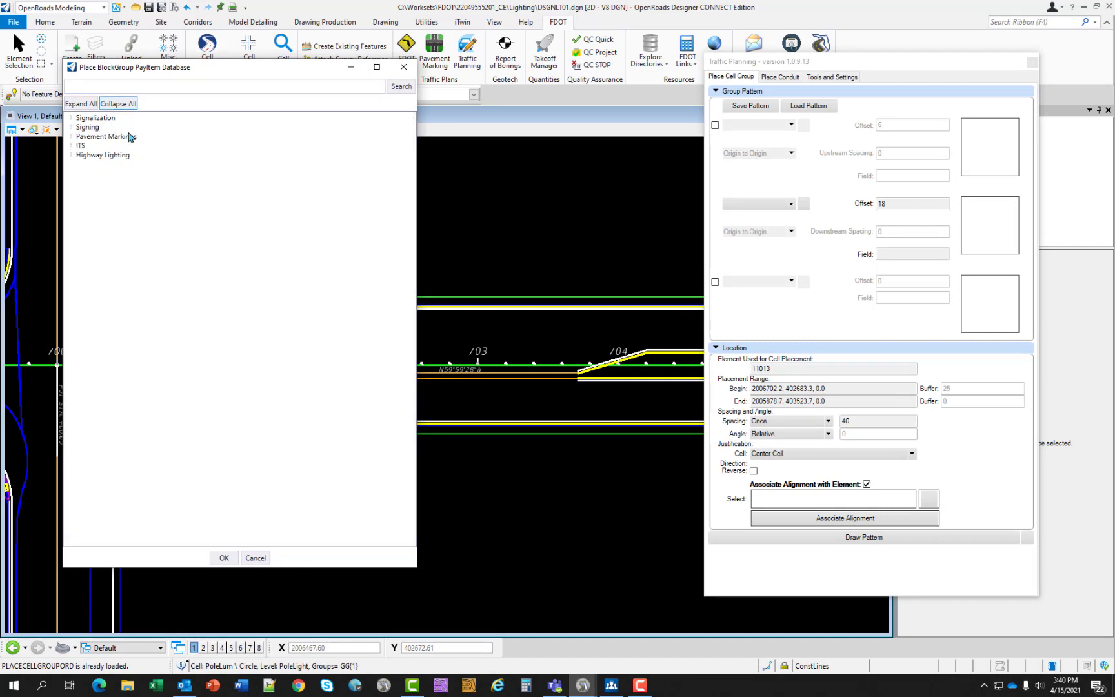
{"action": "left_click", "coordinate": [71, 156]}
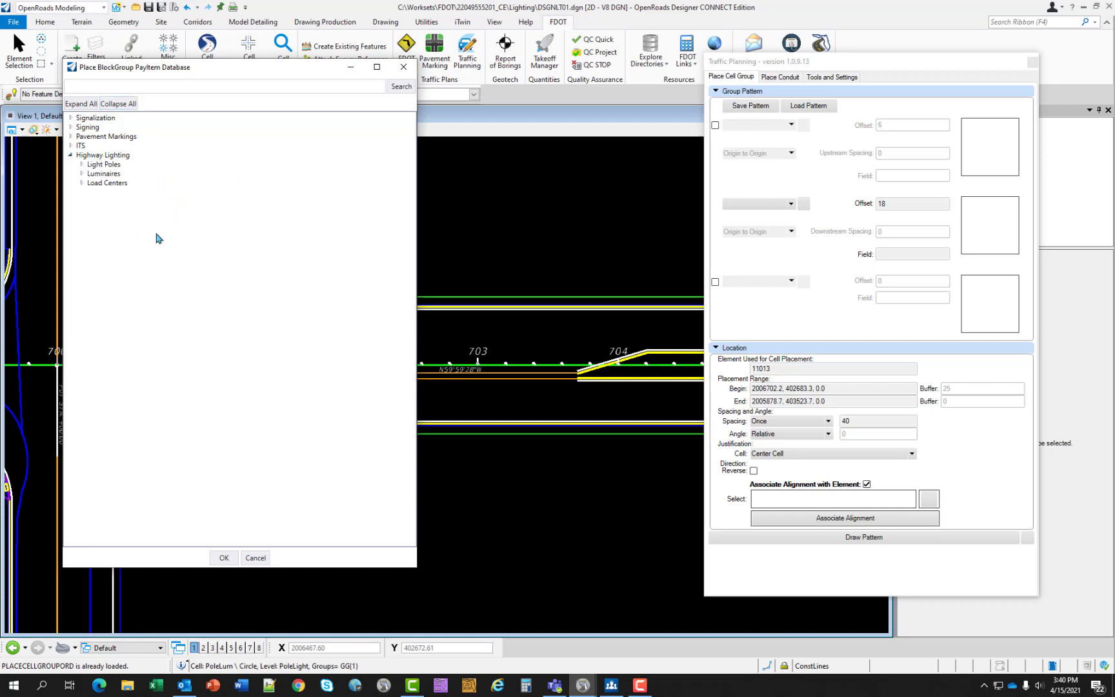
{"action": "left_click", "coordinate": [71, 155]}
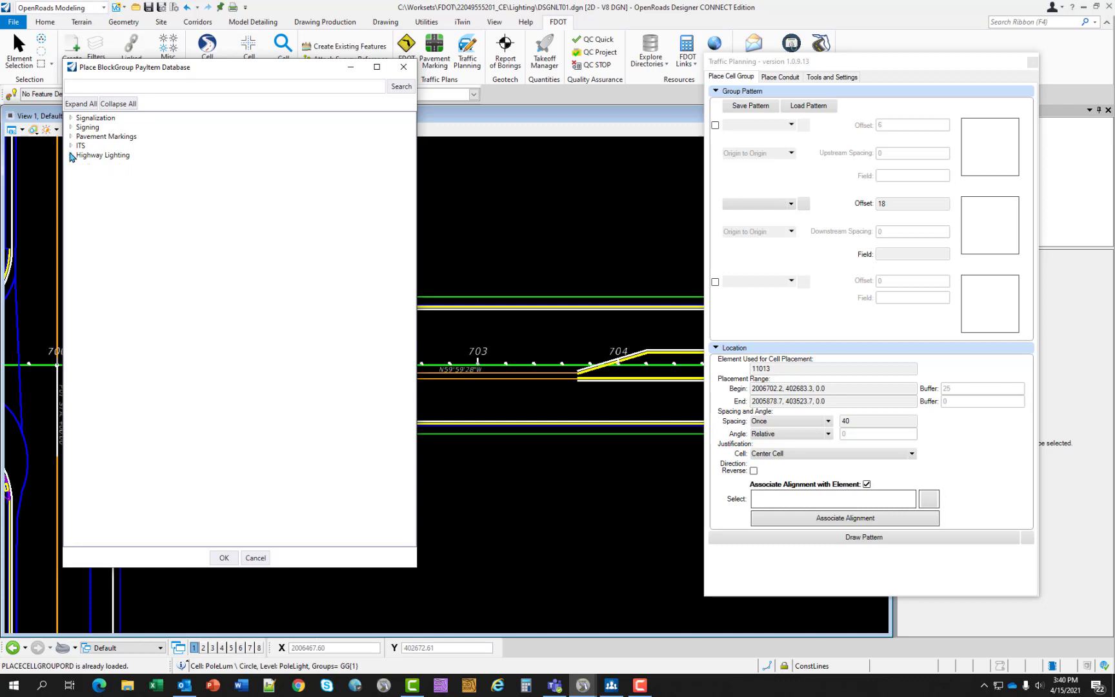
{"action": "left_click", "coordinate": [96, 86]}
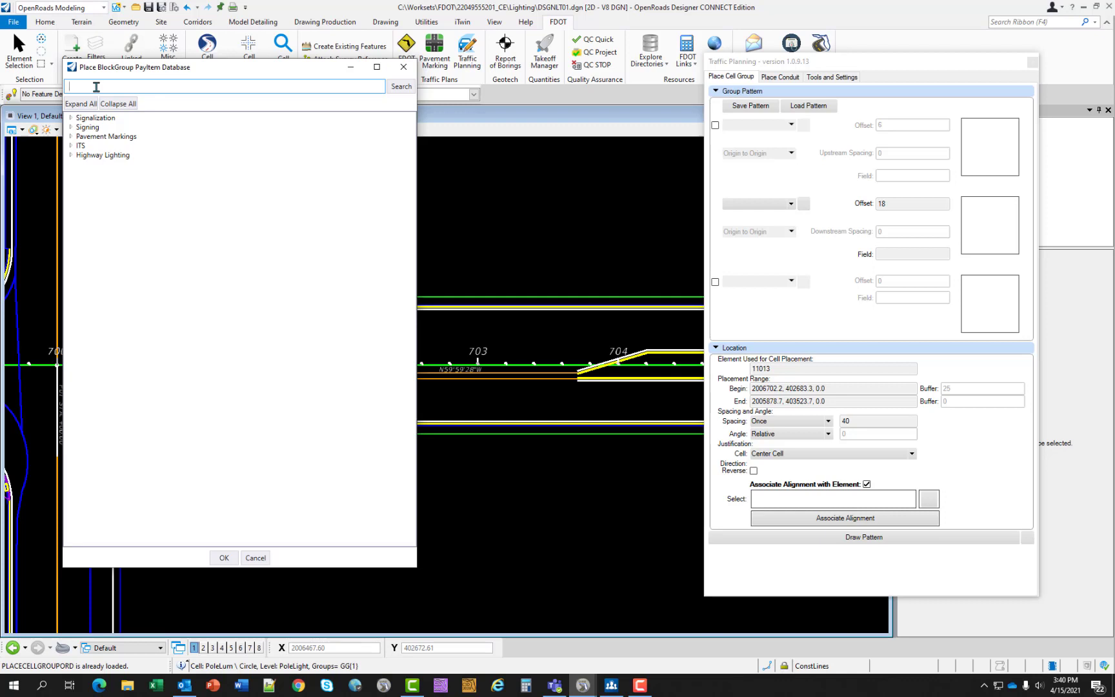
{"action": "type", "text": "0715 4 13"}
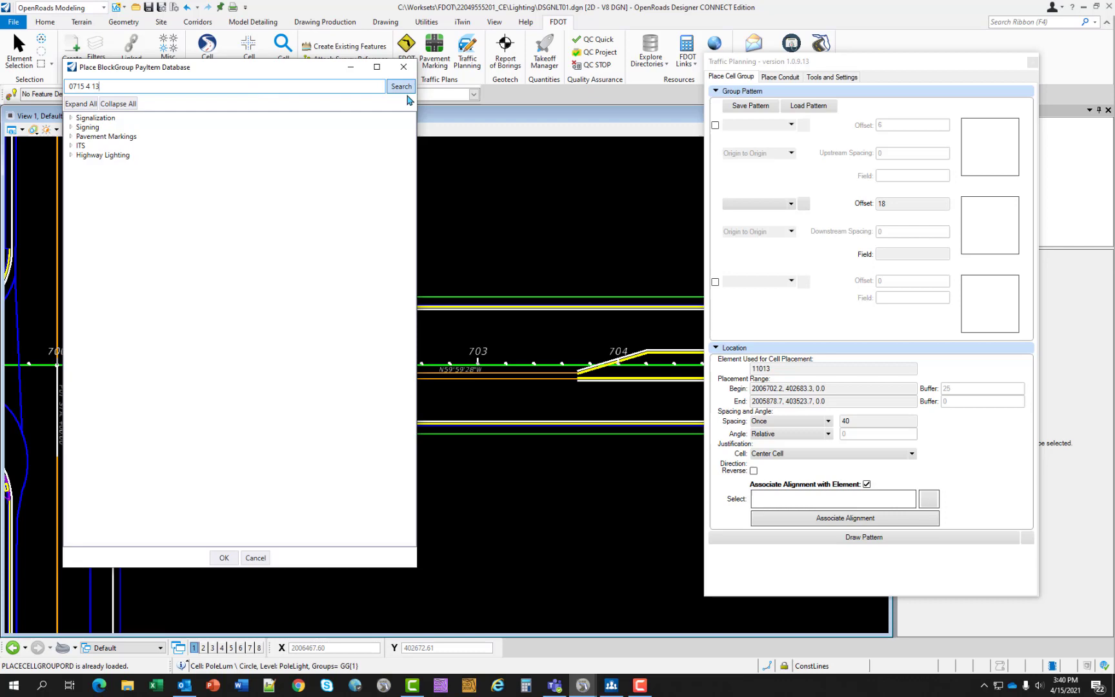
{"action": "key", "text": "BackSpace"}
{"action": "key", "text": "BackSpace"}
{"action": "key", "text": "BackSpace"}
{"action": "key", "text": "BackSpace"}
{"action": "key", "text": "BackSpace"}
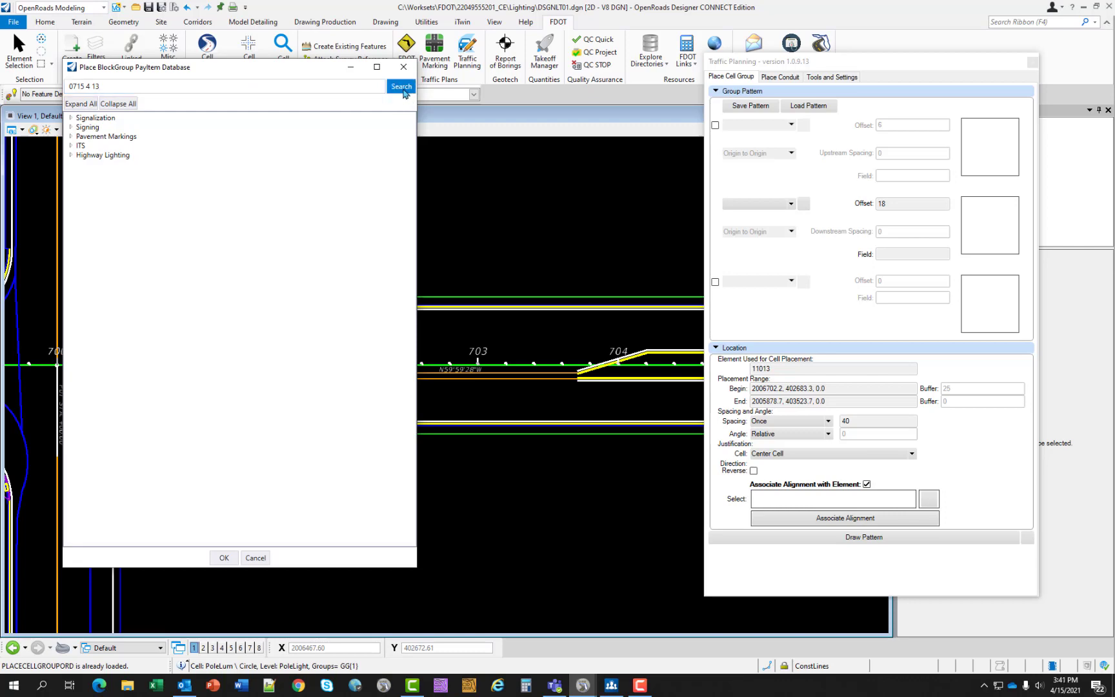
{"action": "left_click", "coordinate": [402, 87]}
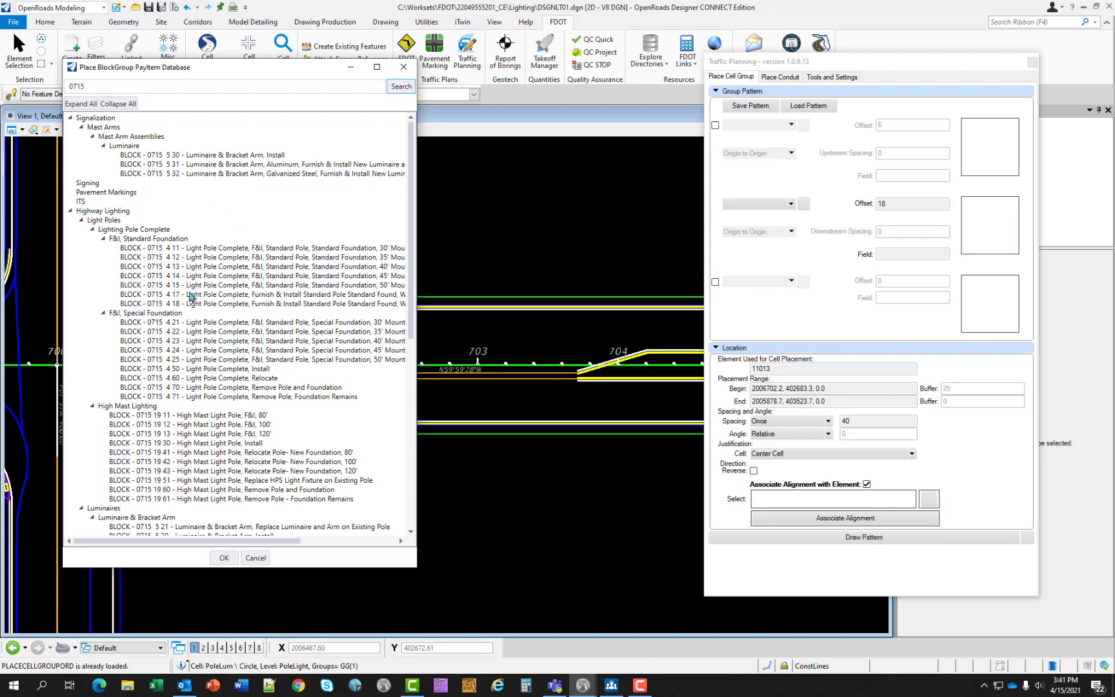
{"action": "left_click", "coordinate": [170, 266]}
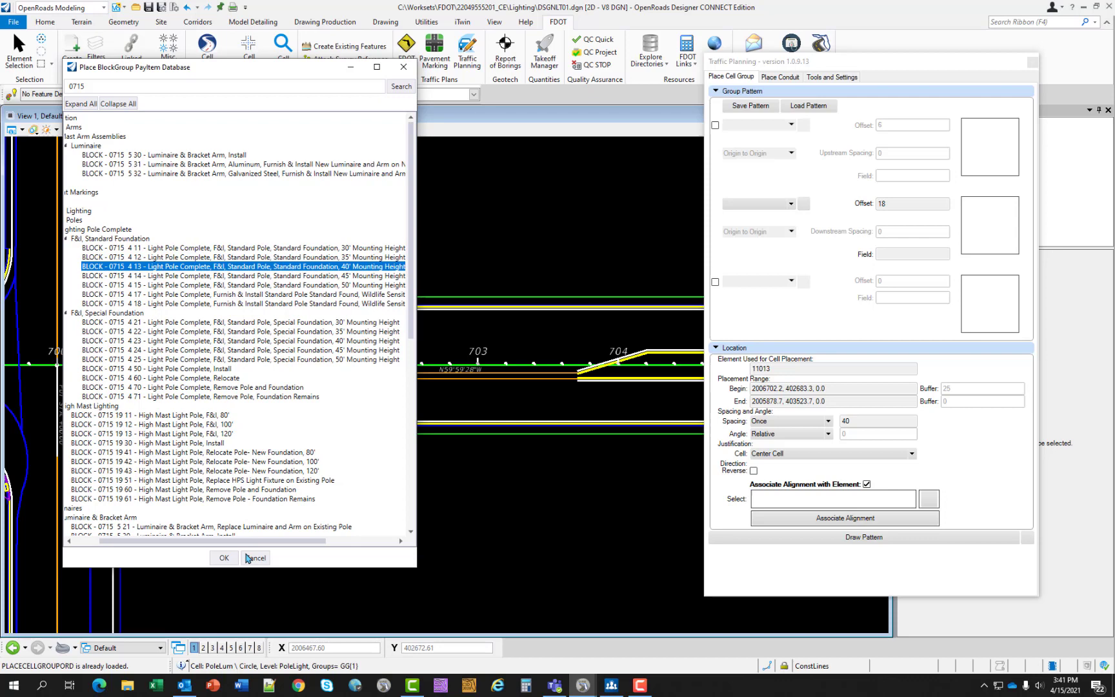
Confirm the 40' light pole as the center cell and set its offset to 60
{"action": "left_click", "coordinate": [222, 559]}
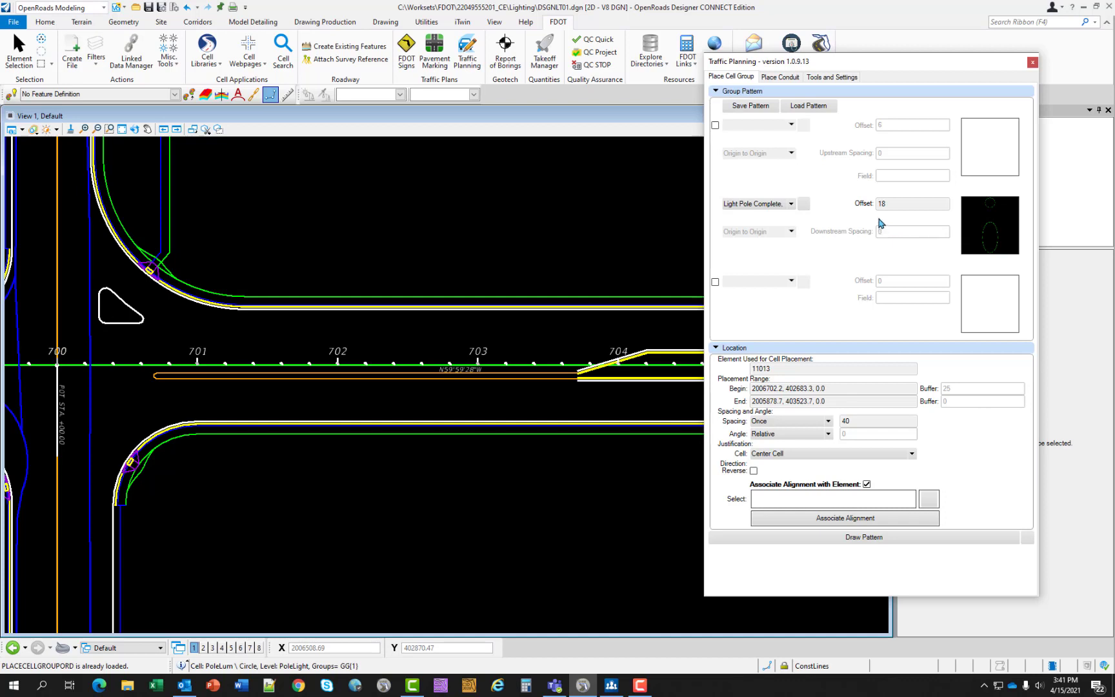
{"action": "double_click", "coordinate": [899, 204]}
{"action": "type", "text": "60"}
Keep a Relative angle, space poles by Increment, and set the begin buffer to 250
{"action": "left_click", "coordinate": [791, 434]}
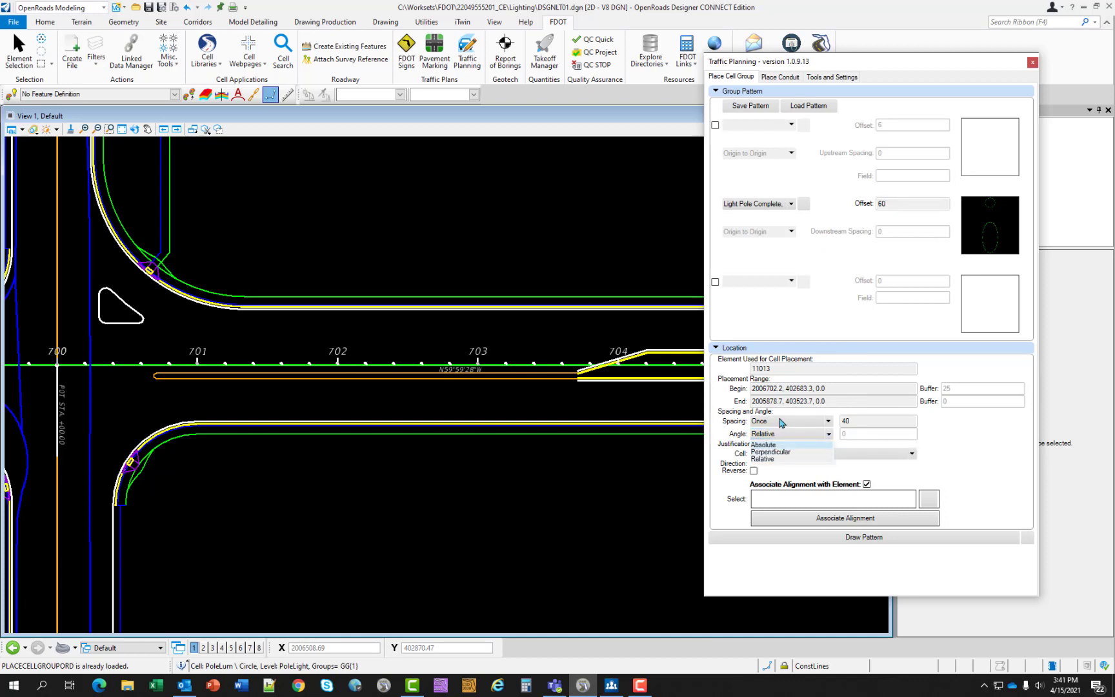
{"action": "left_click", "coordinate": [781, 423]}
{"action": "left_click", "coordinate": [781, 423]}
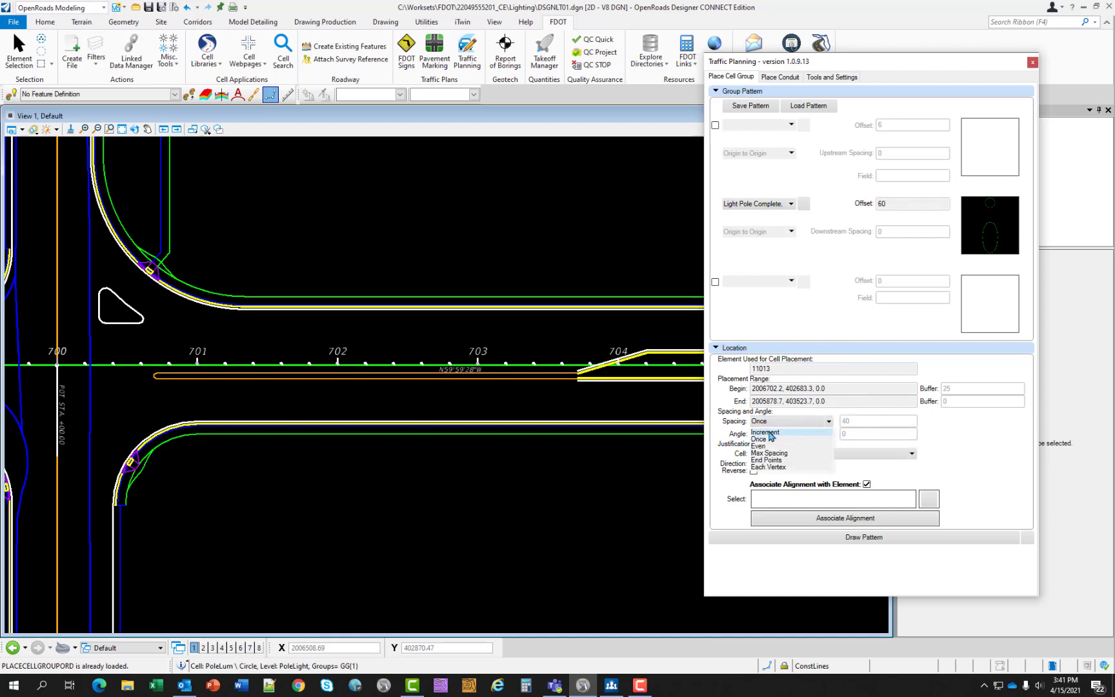
{"action": "left_click", "coordinate": [768, 432]}
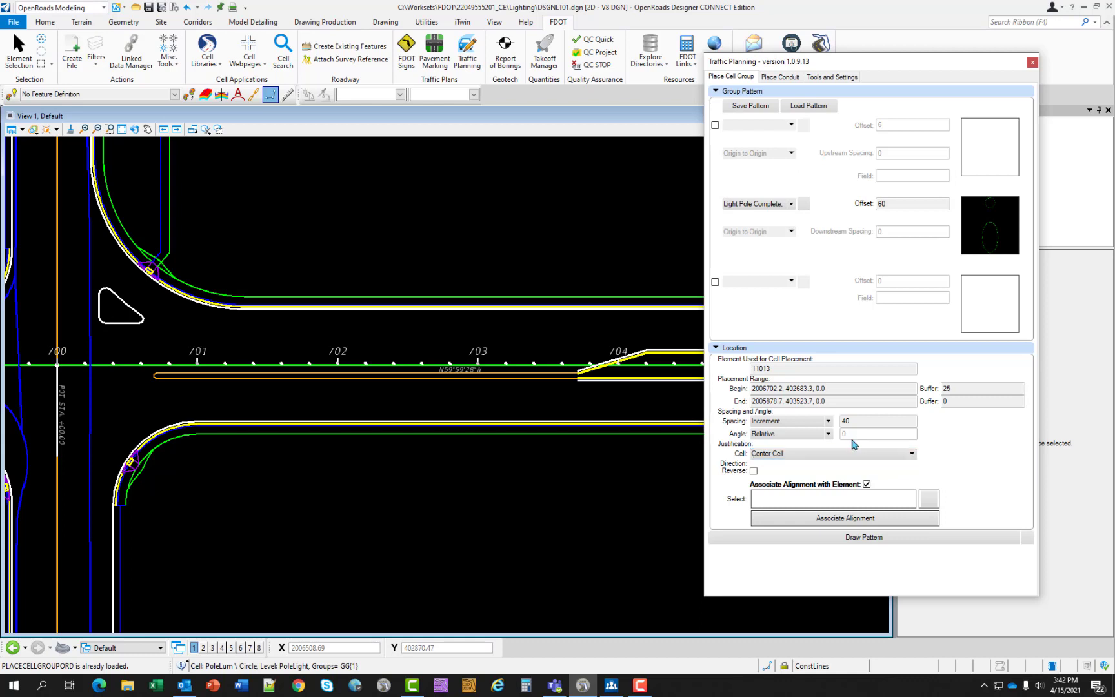
{"action": "left_click", "coordinate": [961, 390]}
{"action": "type", "text": "0"}
{"action": "double_click", "coordinate": [844, 421]}
Set the spacing increment to 250 and associate the pattern with the CL_SR61 alignment
{"action": "type", "text": "250"}
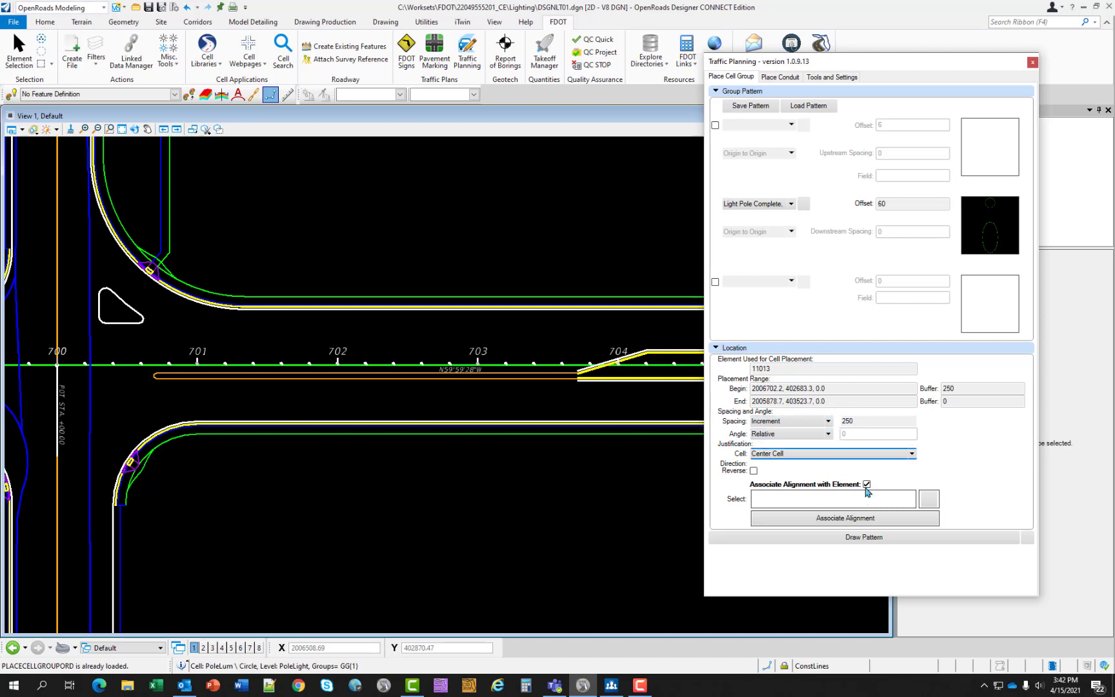
{"action": "left_click", "coordinate": [928, 499]}
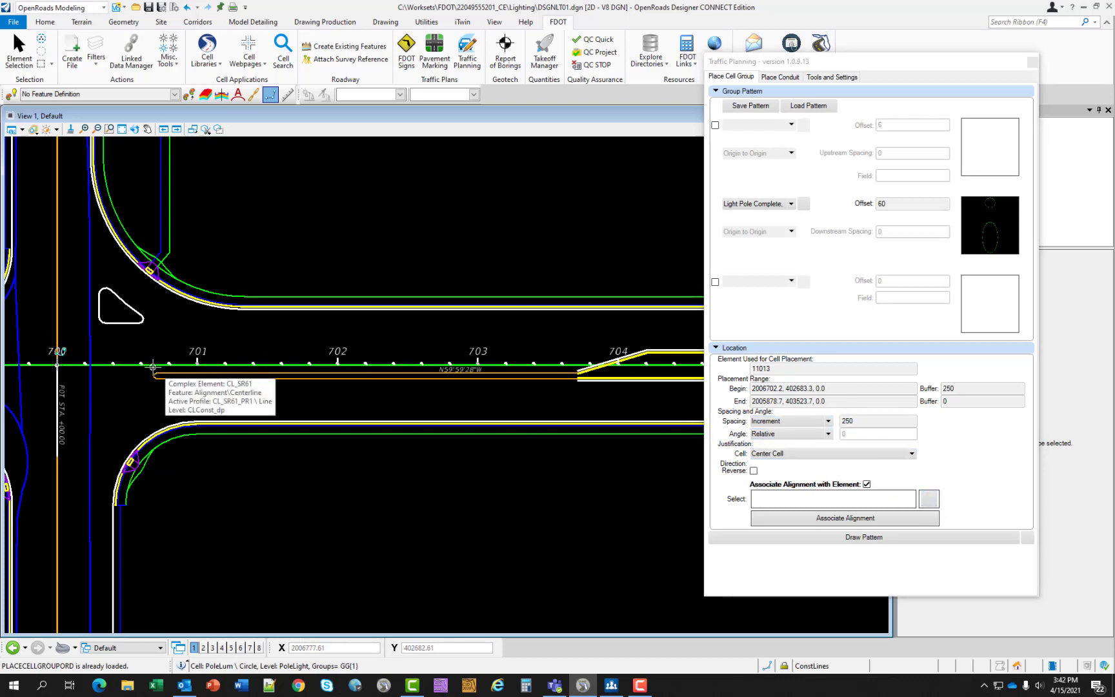
{"action": "scroll", "coordinate": [155, 371], "scroll_direction": "up", "scroll_amount": 2}
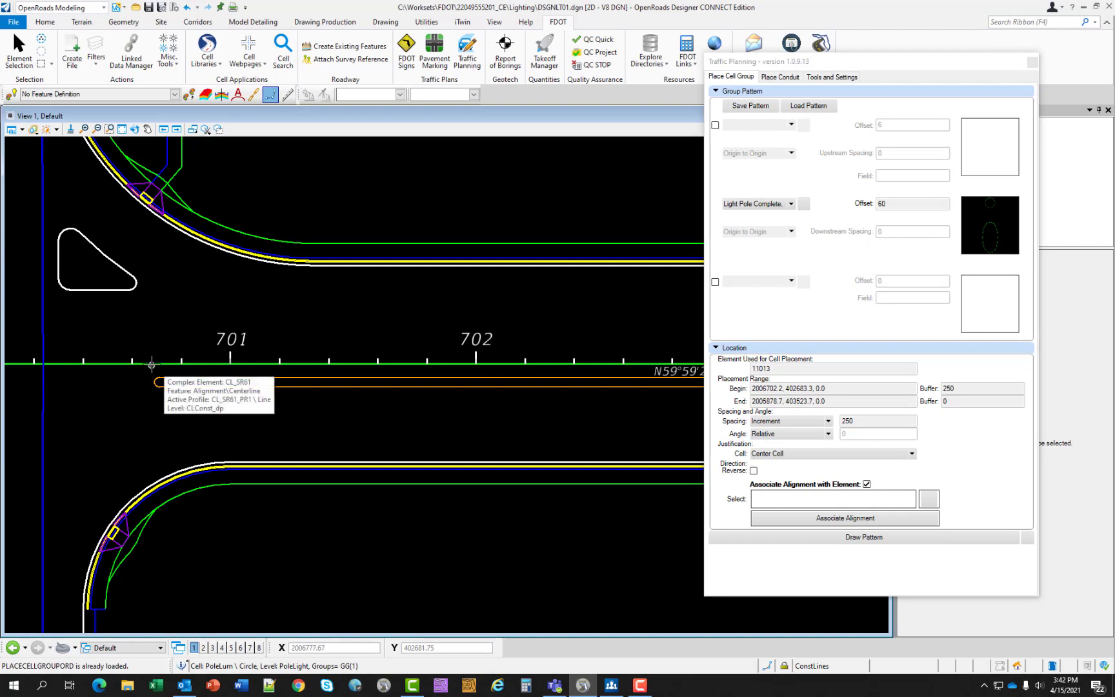
{"action": "left_click", "coordinate": [153, 363]}
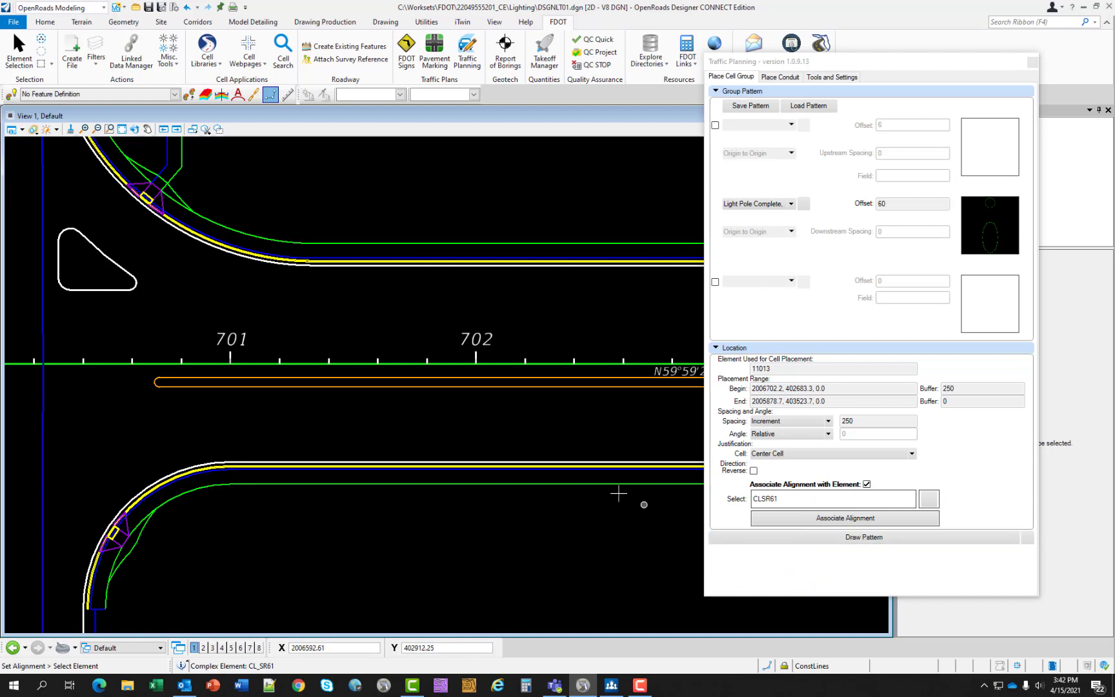
{"action": "scroll", "coordinate": [544, 422], "scroll_direction": "down", "scroll_amount": 1}
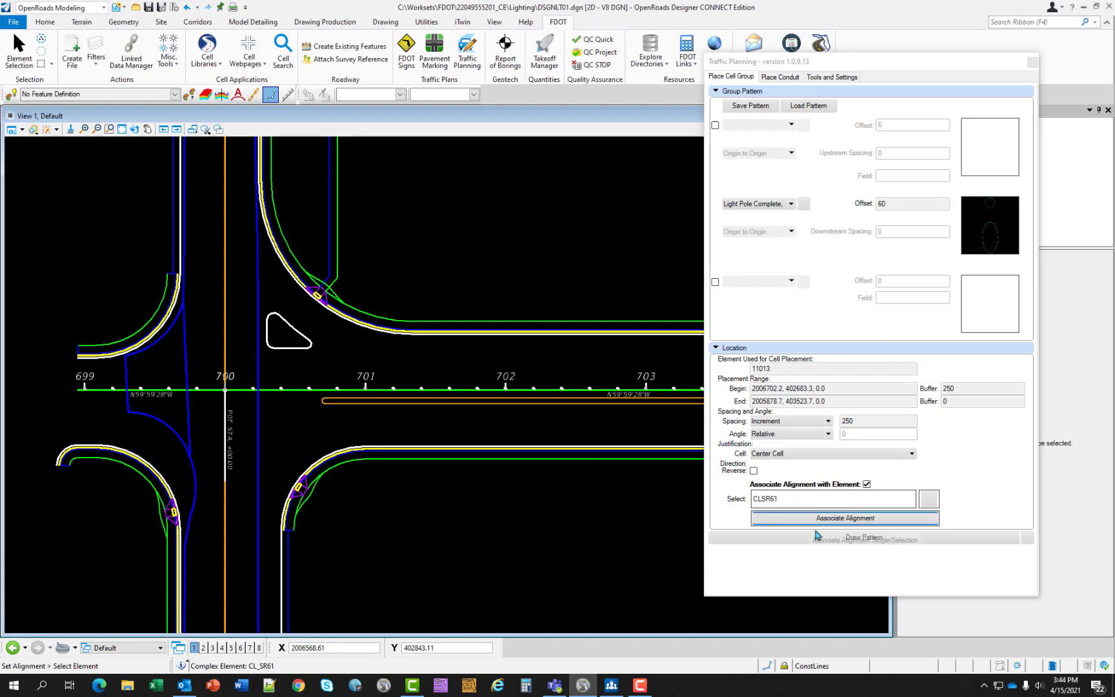
{"action": "left_click", "coordinate": [846, 544]}
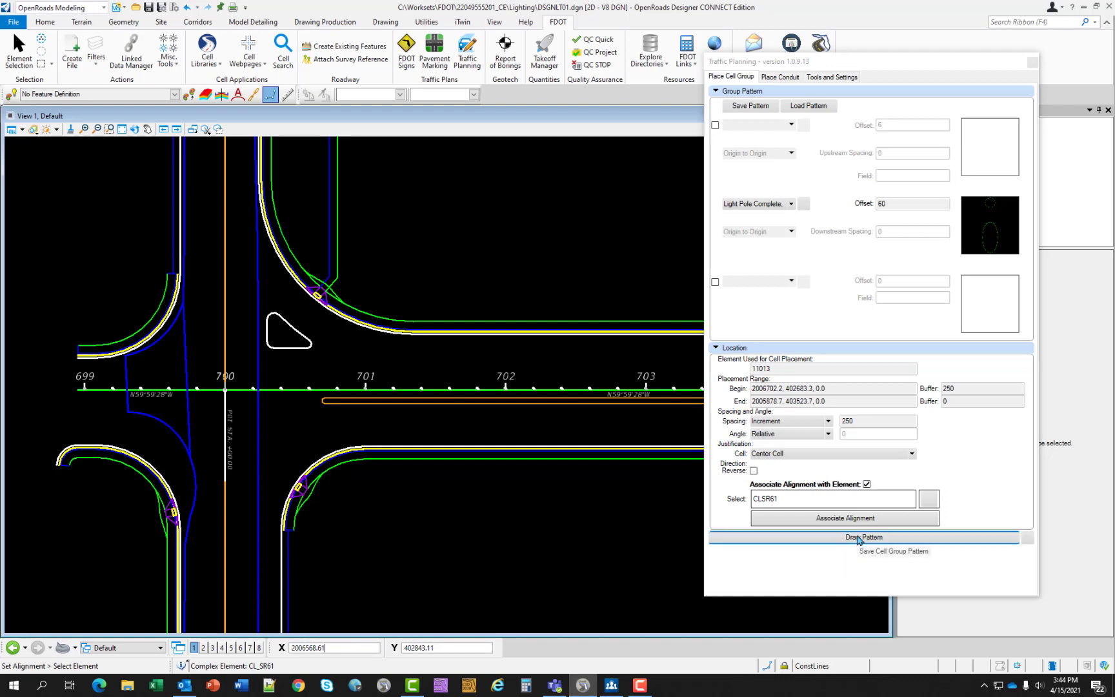
Draw the light pole pattern along the CL_SR61 centerline
{"action": "left_click", "coordinate": [859, 537]}
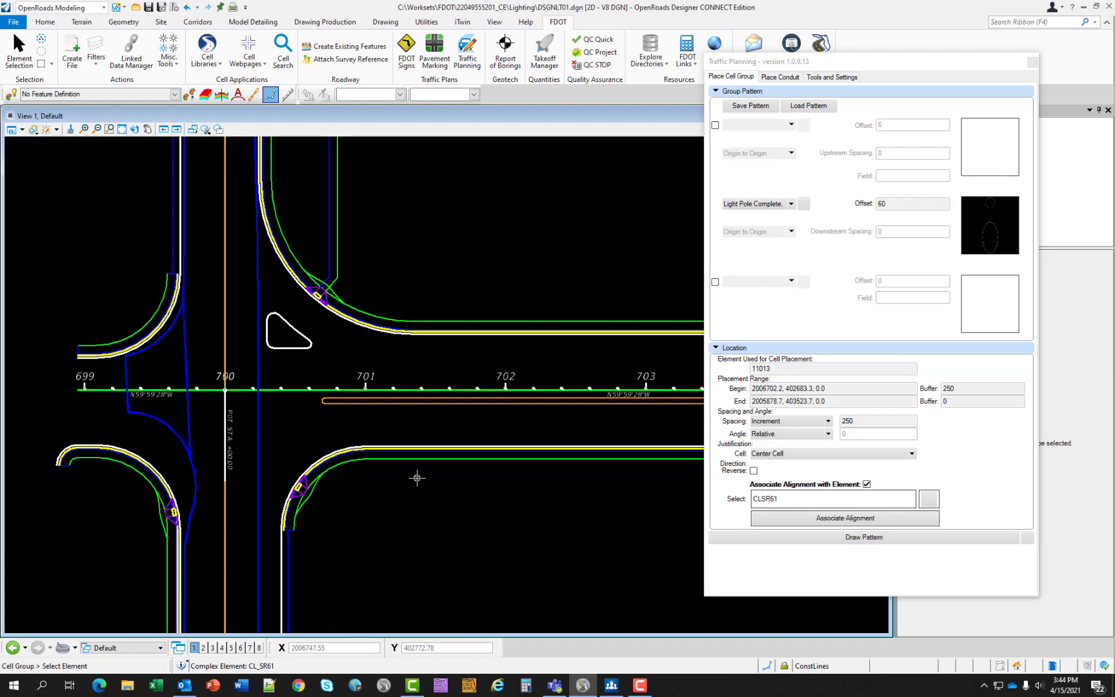
{"action": "scroll", "coordinate": [387, 394], "scroll_direction": "up", "scroll_amount": 5}
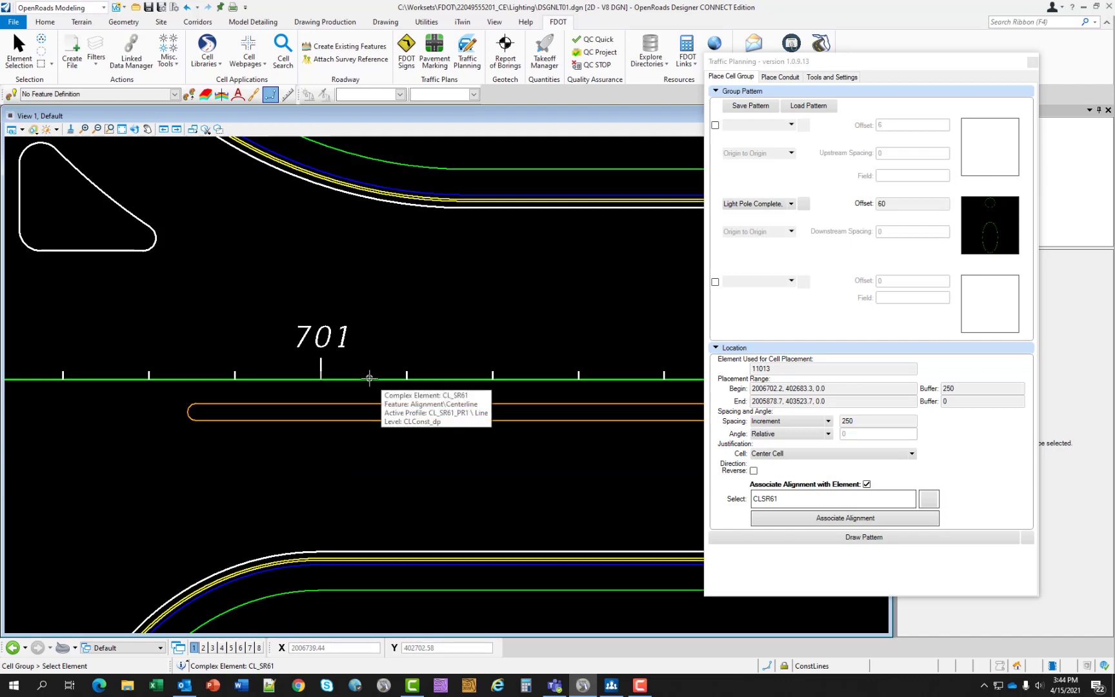
{"action": "left_click", "coordinate": [369, 379]}
{"action": "scroll", "coordinate": [387, 451], "scroll_direction": "down", "scroll_amount": 3}
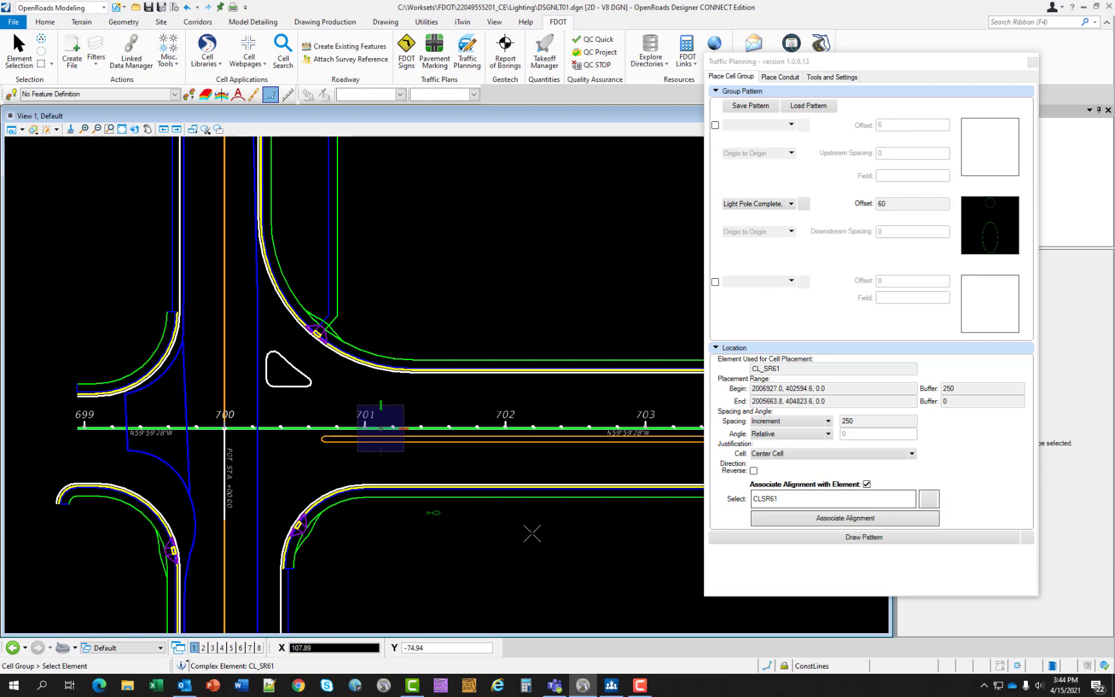
{"action": "middle_click_drag", "start_coordinate": [530, 530], "coordinate": [328, 477]}
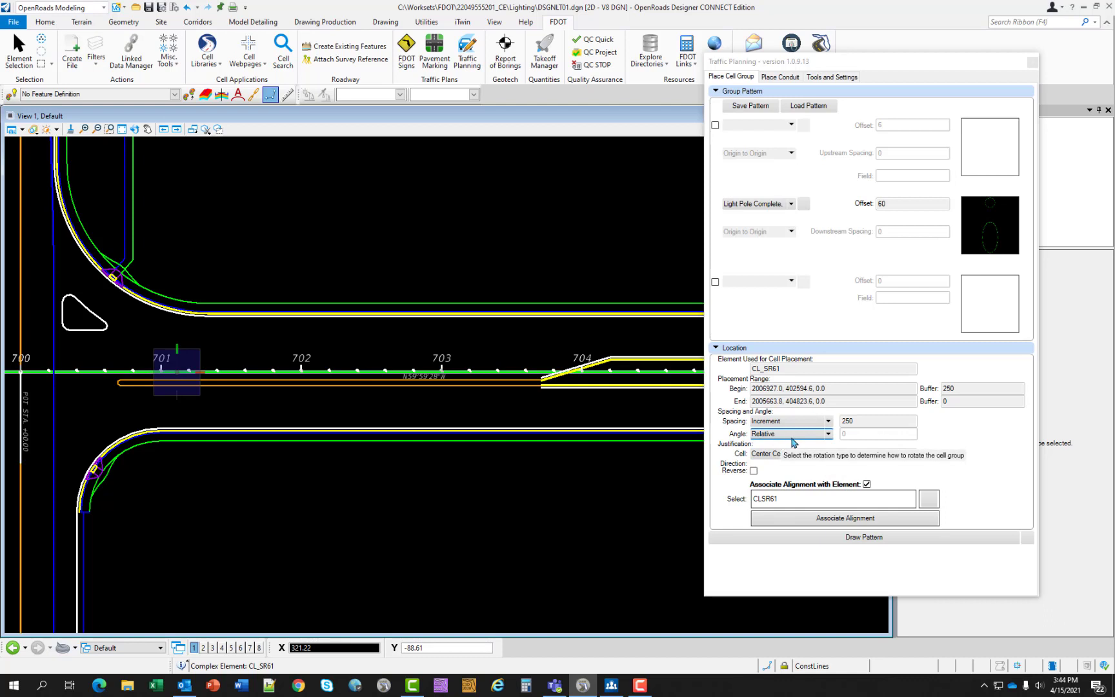
Change the pole angle to Perpendicular and the begin buffer to 200
{"action": "left_click", "coordinate": [798, 437]}
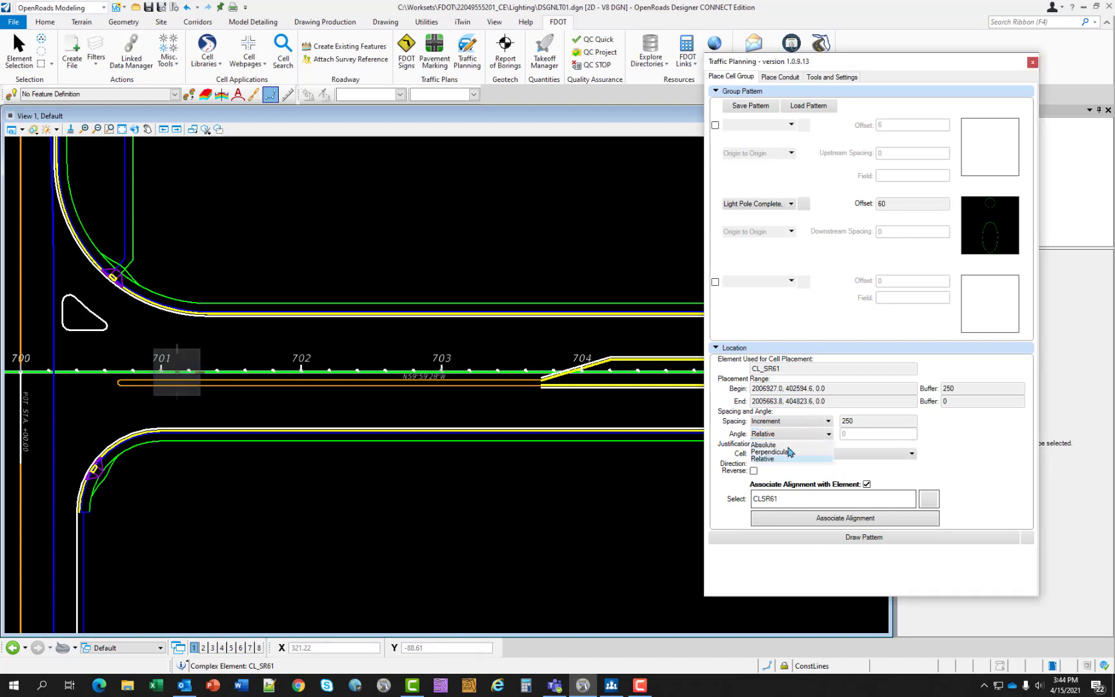
{"action": "left_click", "coordinate": [777, 453]}
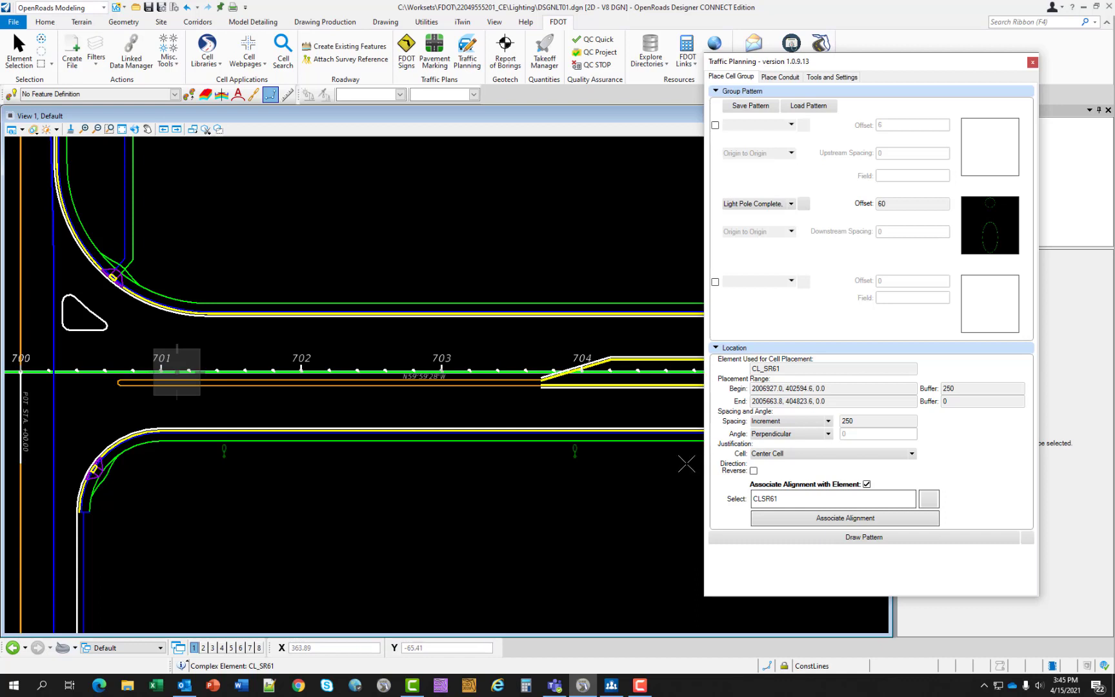
{"action": "left_click_drag", "start_coordinate": [964, 389], "coordinate": [946, 388]}
{"action": "type", "text": "200"}
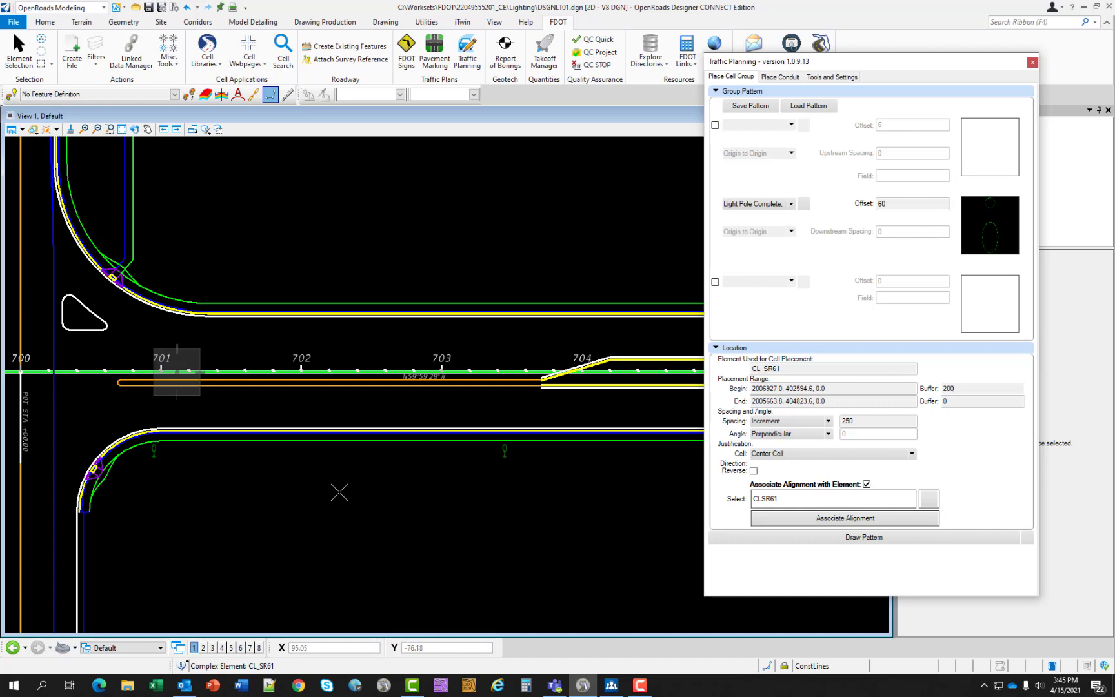
{"action": "left_click", "coordinate": [307, 467]}
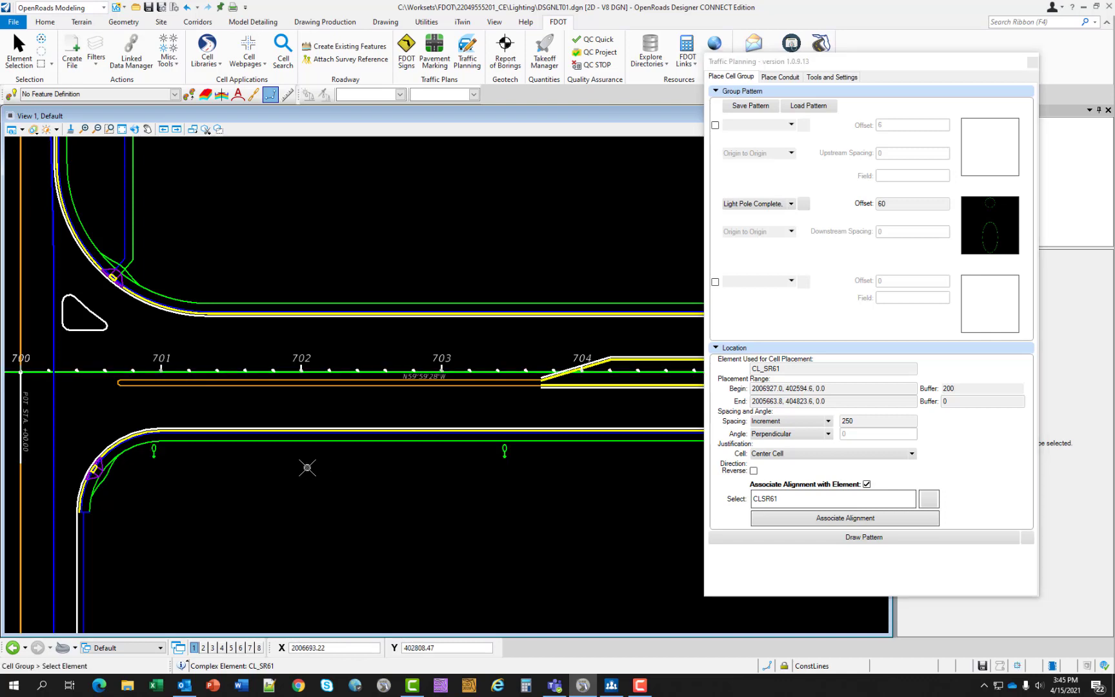
{"action": "scroll", "coordinate": [322, 482], "scroll_direction": "down", "scroll_amount": 2}
{"action": "scroll", "coordinate": [322, 481], "scroll_direction": "down", "scroll_amount": 2}
{"action": "middle_click_drag", "start_coordinate": [466, 568], "coordinate": [223, 453]}
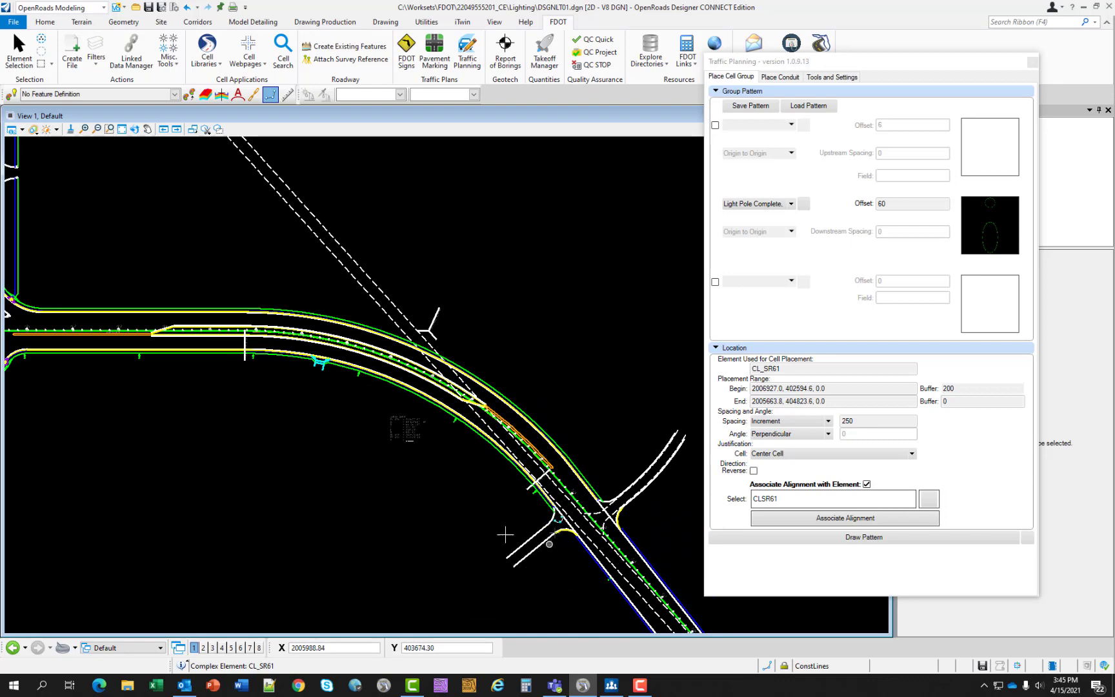
{"action": "scroll", "coordinate": [420, 430], "scroll_direction": "up", "scroll_amount": 3}
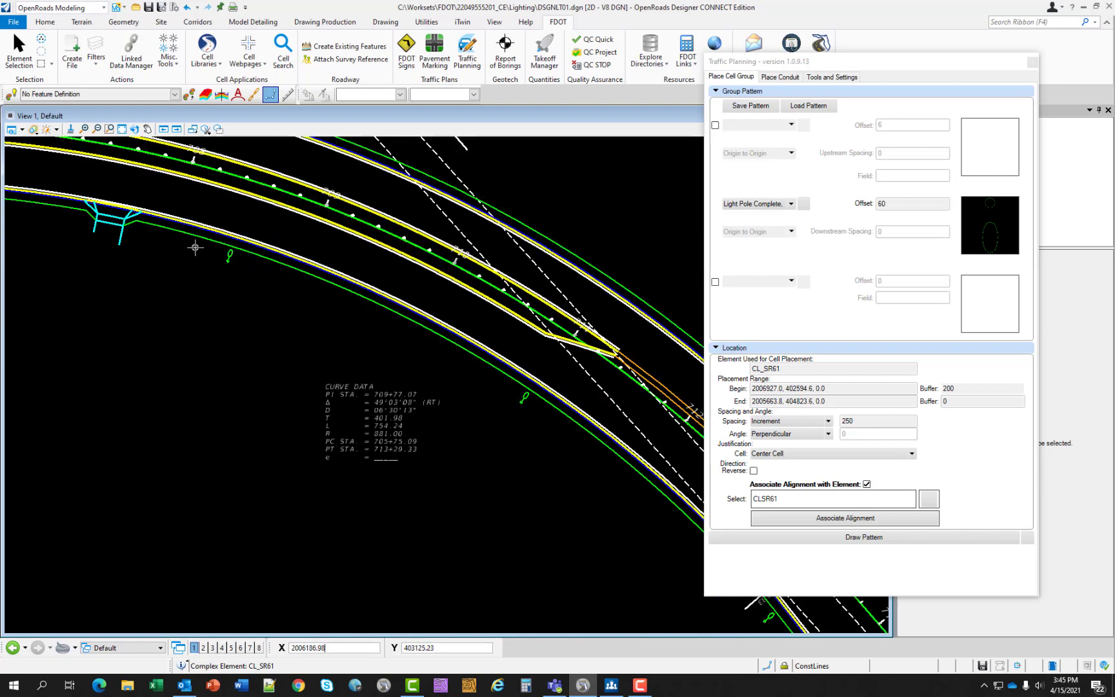
{"action": "scroll", "coordinate": [171, 247], "scroll_direction": "up", "scroll_amount": 3}
{"action": "scroll", "coordinate": [218, 278], "scroll_direction": "down", "scroll_amount": 2}
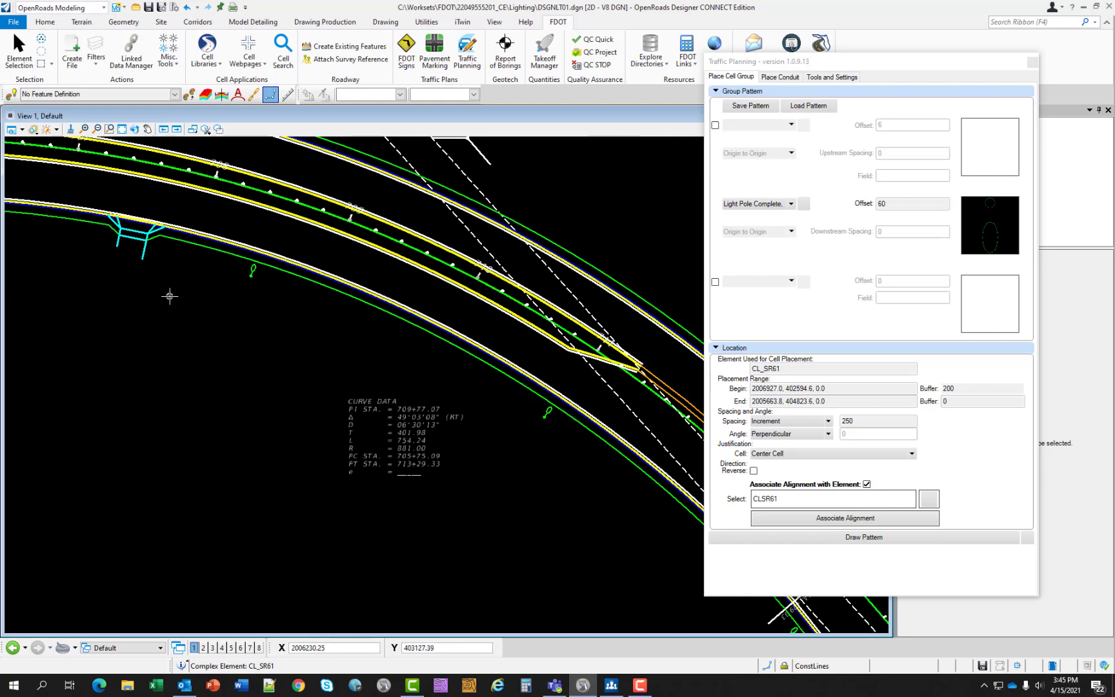
{"action": "middle_click_drag", "start_coordinate": [220, 307], "coordinate": [517, 411]}
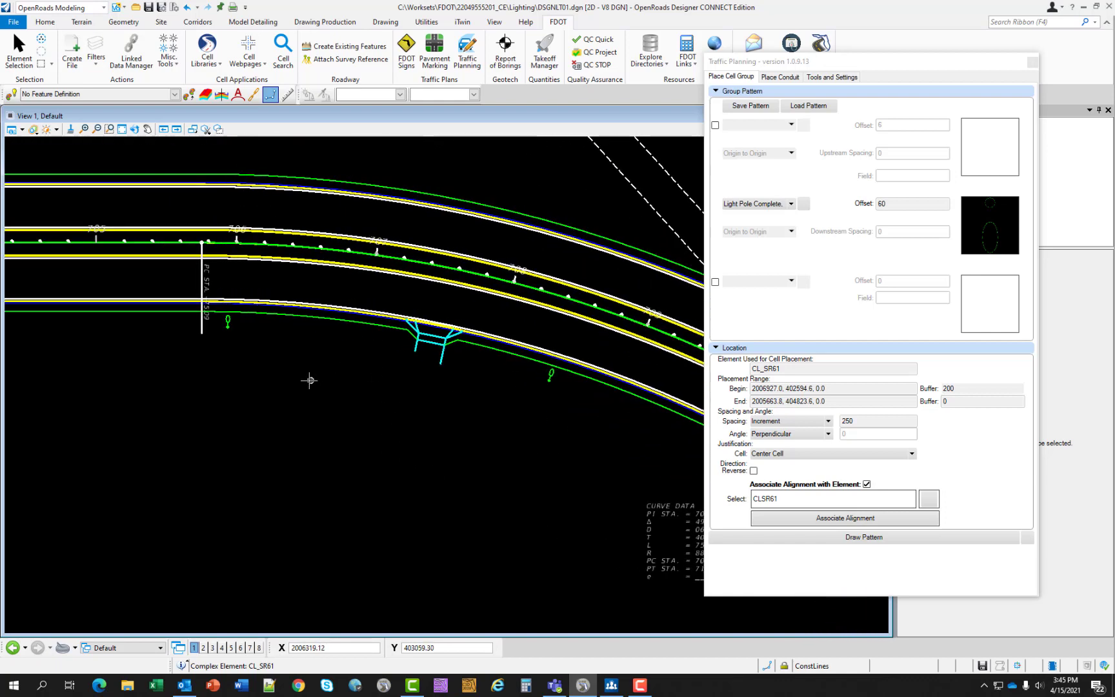
{"action": "mouse_move", "coordinate": [161, 380]}
{"action": "middle_mouse_down"}
{"action": "mouse_move", "coordinate": [309, 394]}
{"action": "mouse_move", "coordinate": [531, 438]}
{"action": "middle_mouse_up"}
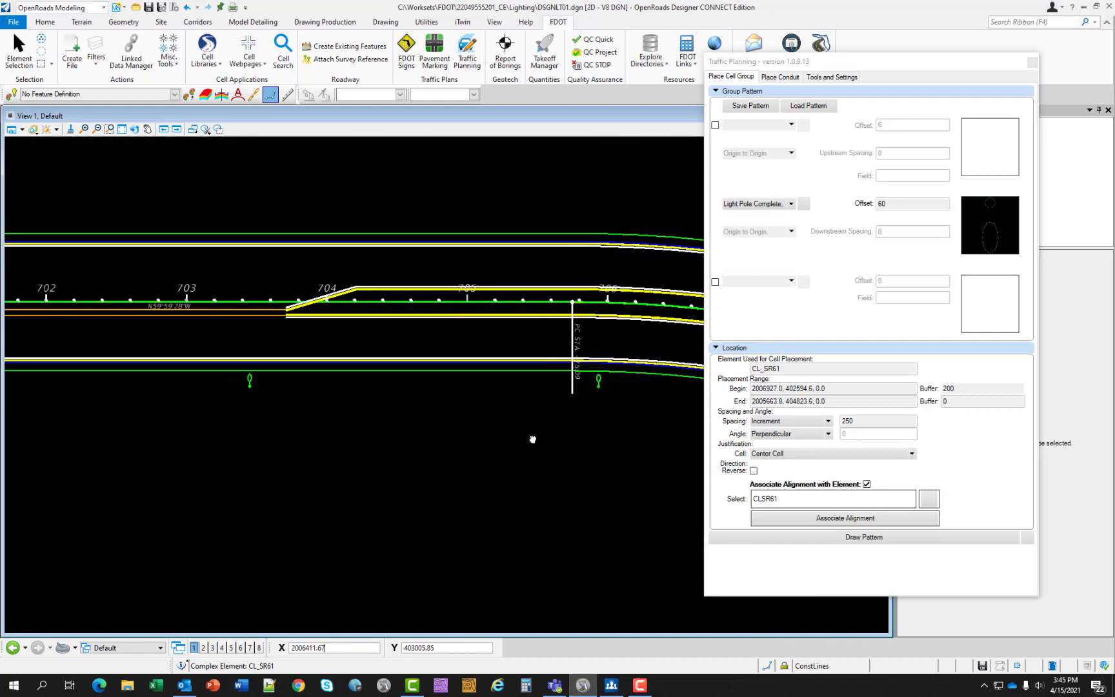
{"action": "middle_click_drag", "start_coordinate": [284, 400], "coordinate": [599, 370]}
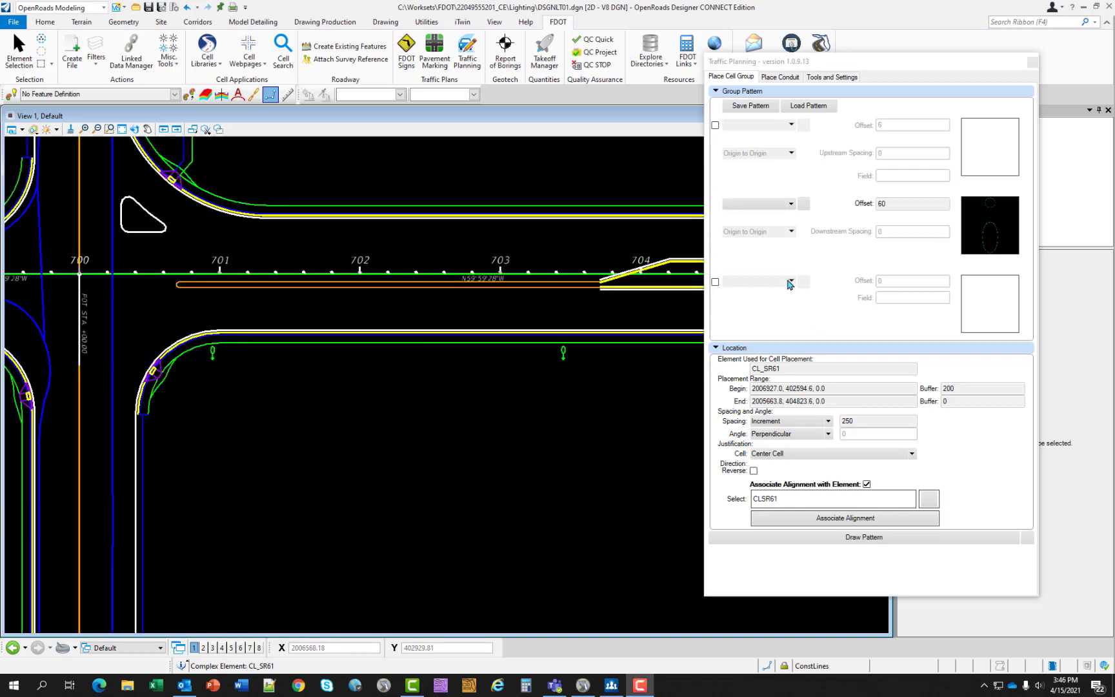
{"action": "left_click", "coordinate": [802, 206]}
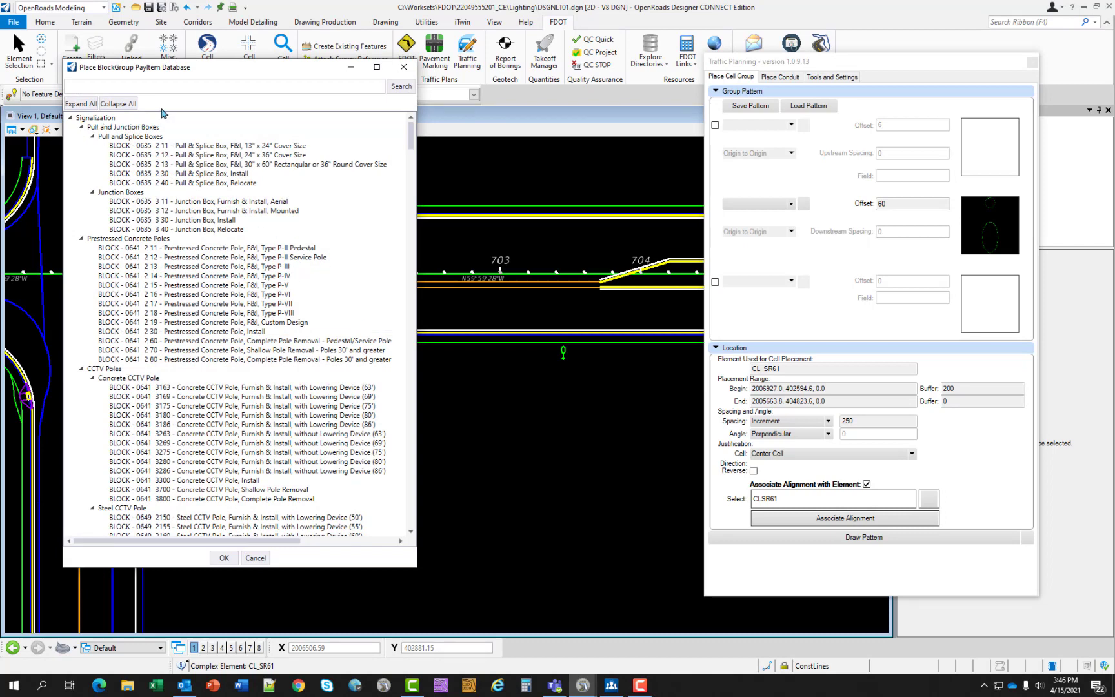
{"action": "left_click", "coordinate": [118, 103]}
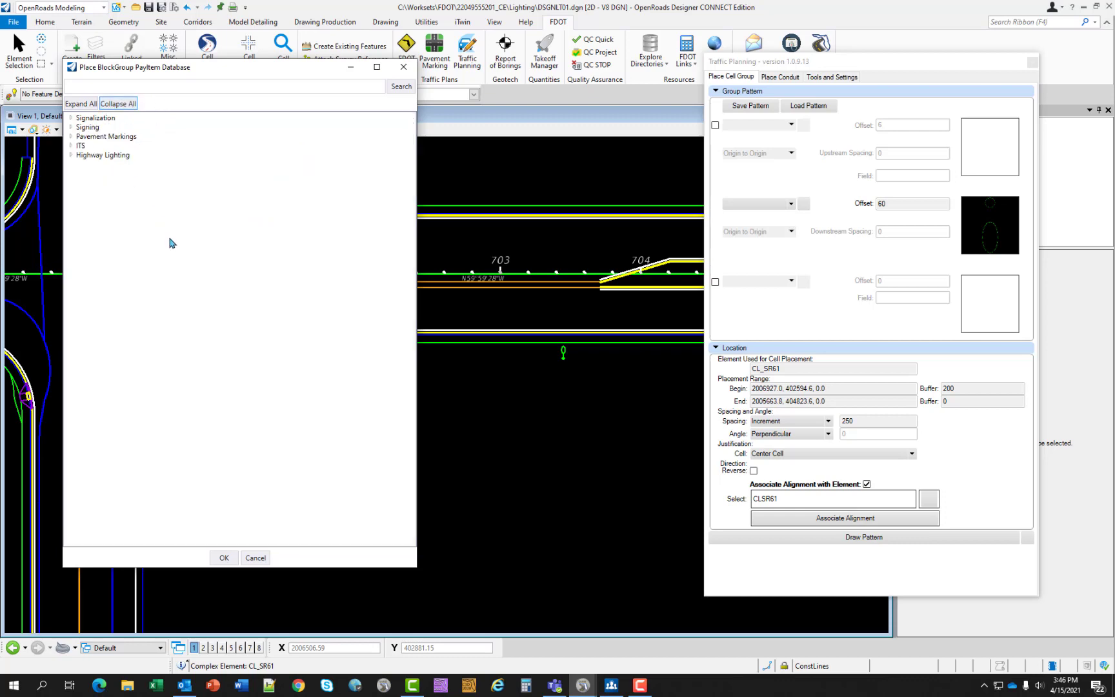
{"action": "left_click", "coordinate": [71, 156]}
{"action": "left_click", "coordinate": [82, 184]}
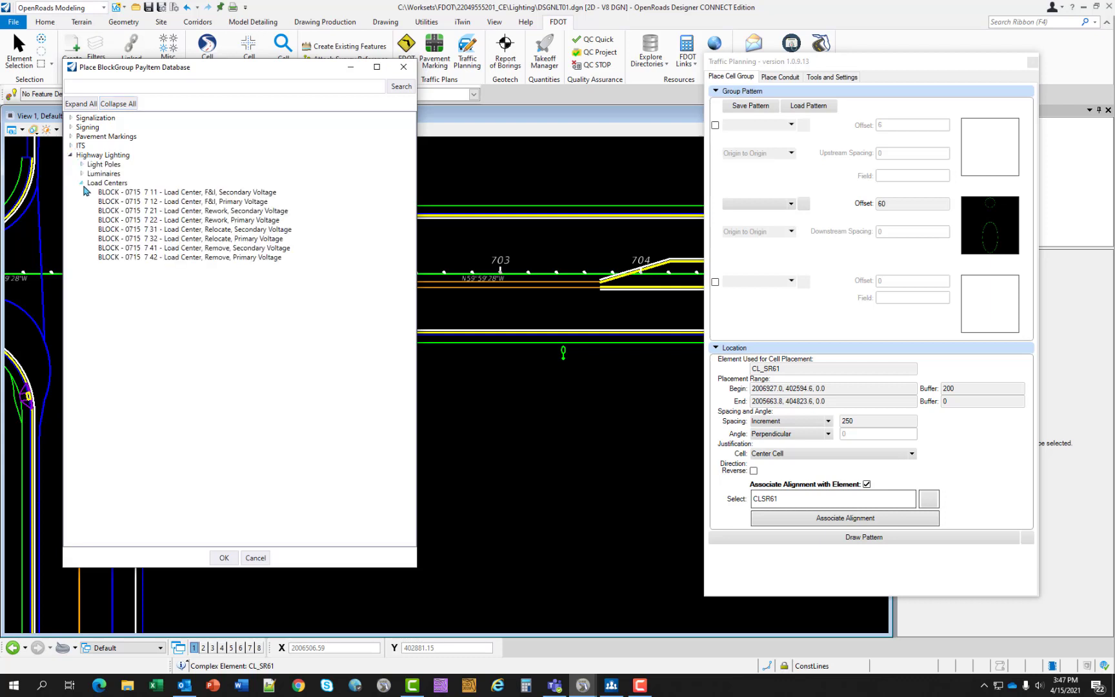
{"action": "left_click", "coordinate": [81, 183]}
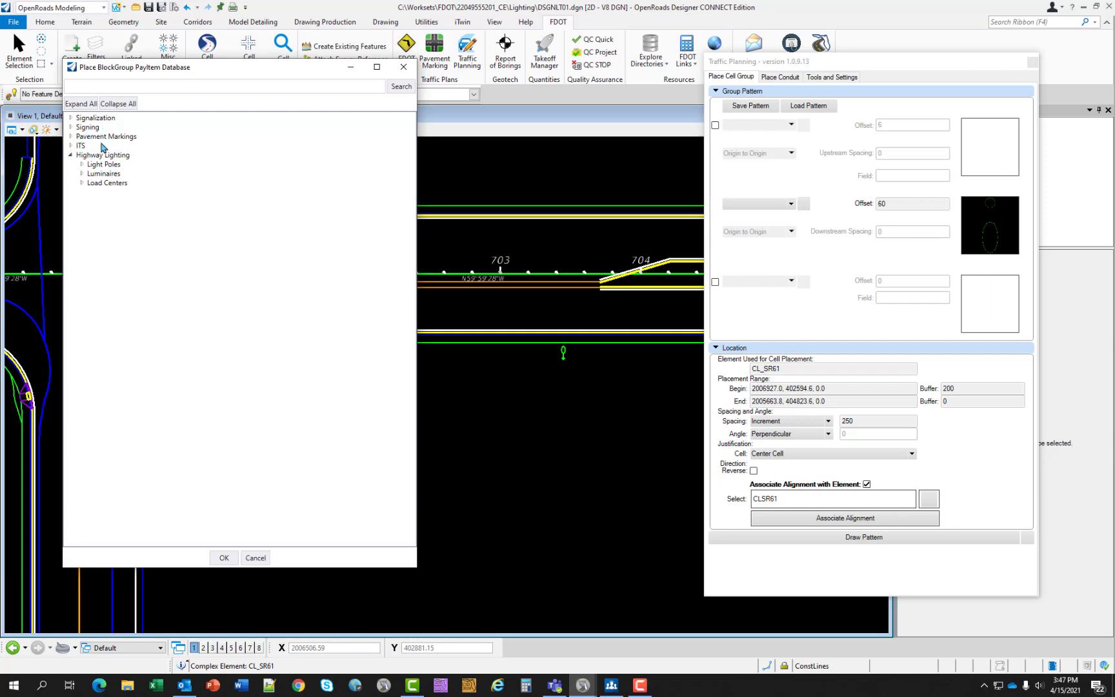
{"action": "left_click", "coordinate": [71, 155]}
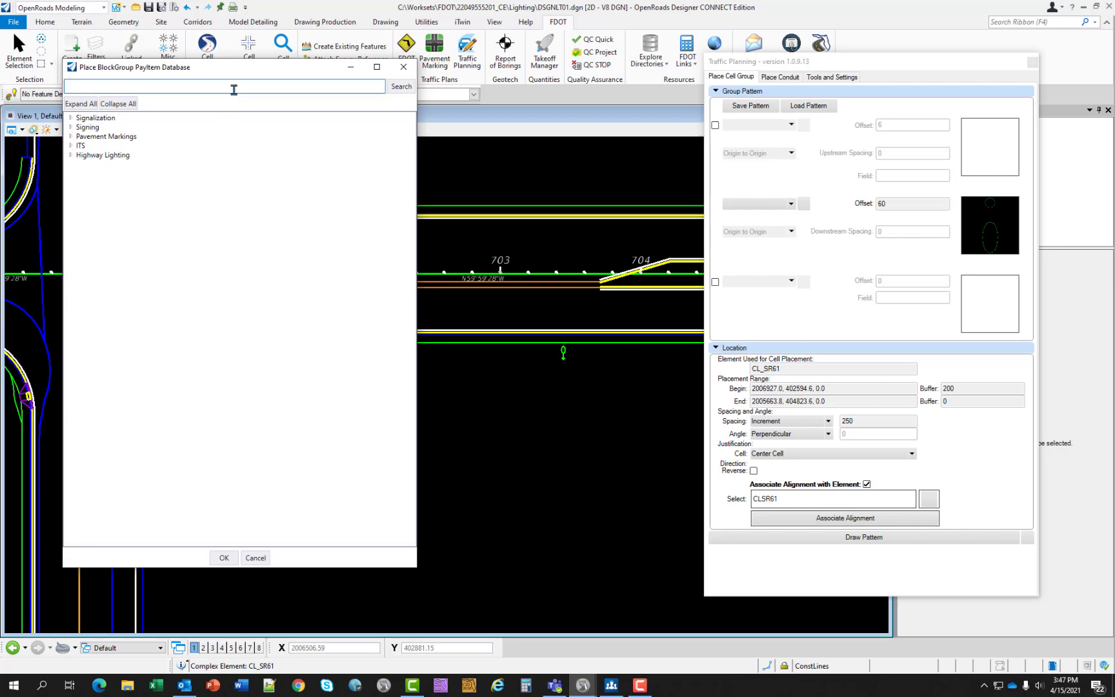
{"action": "key", "text": "Escape"}
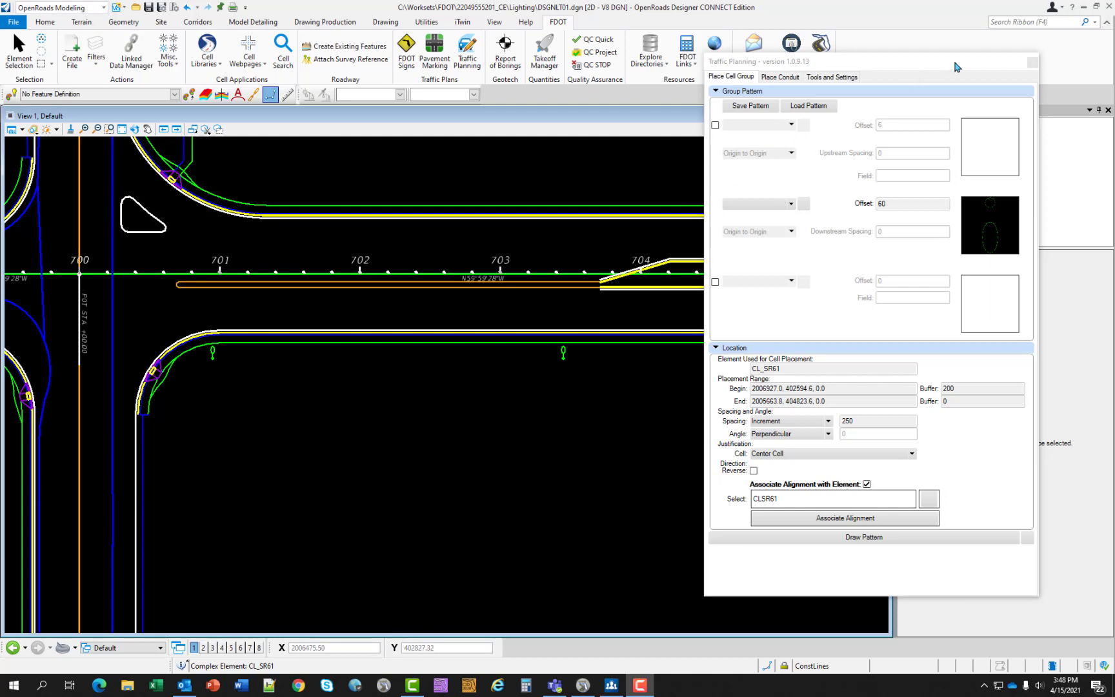
Reopen Traffic Planning and associate the Place Conduit settings with alignment CLSR61
{"action": "left_click", "coordinate": [1032, 63]}
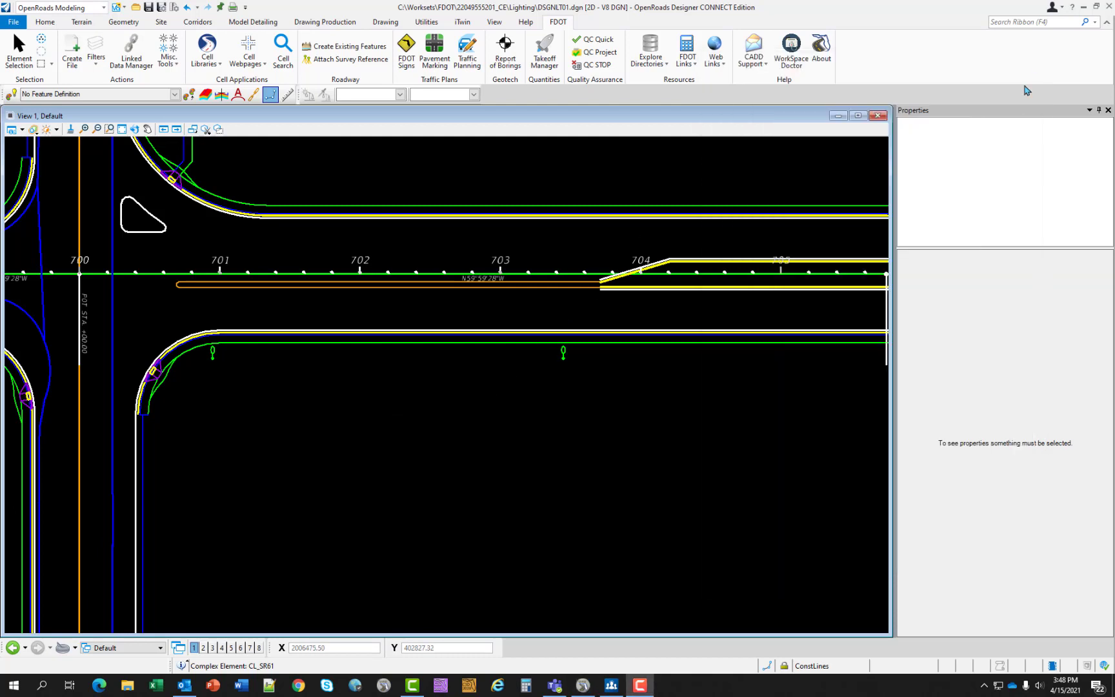
{"action": "left_click", "coordinate": [467, 51]}
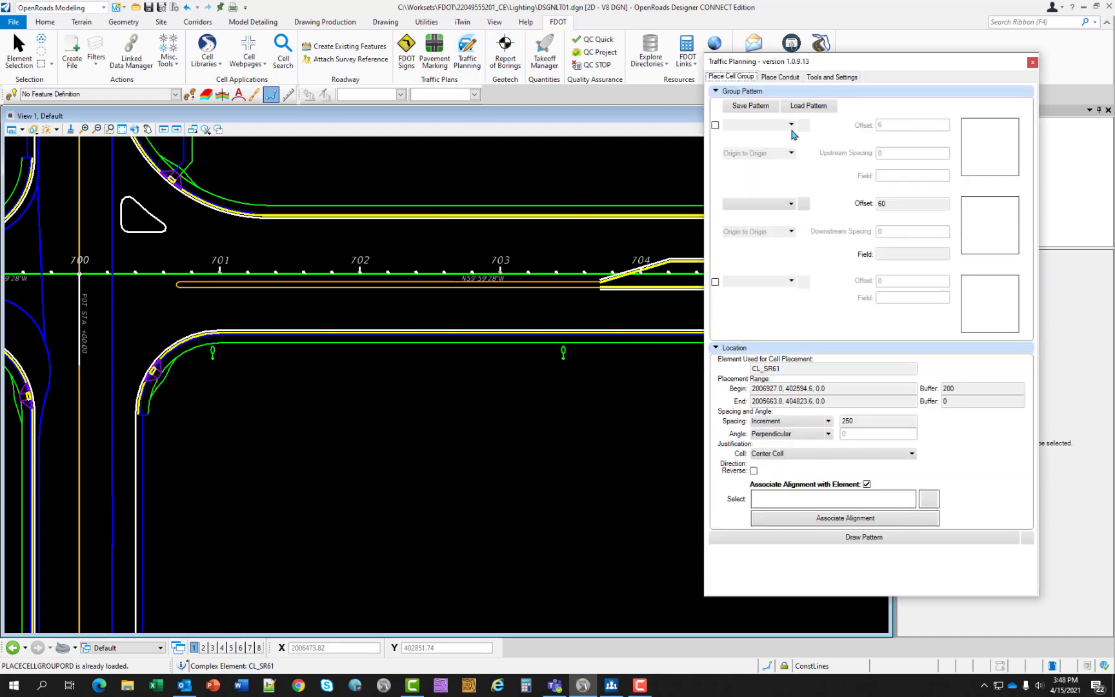
{"action": "left_click_drag", "start_coordinate": [865, 67], "coordinate": [856, 72]}
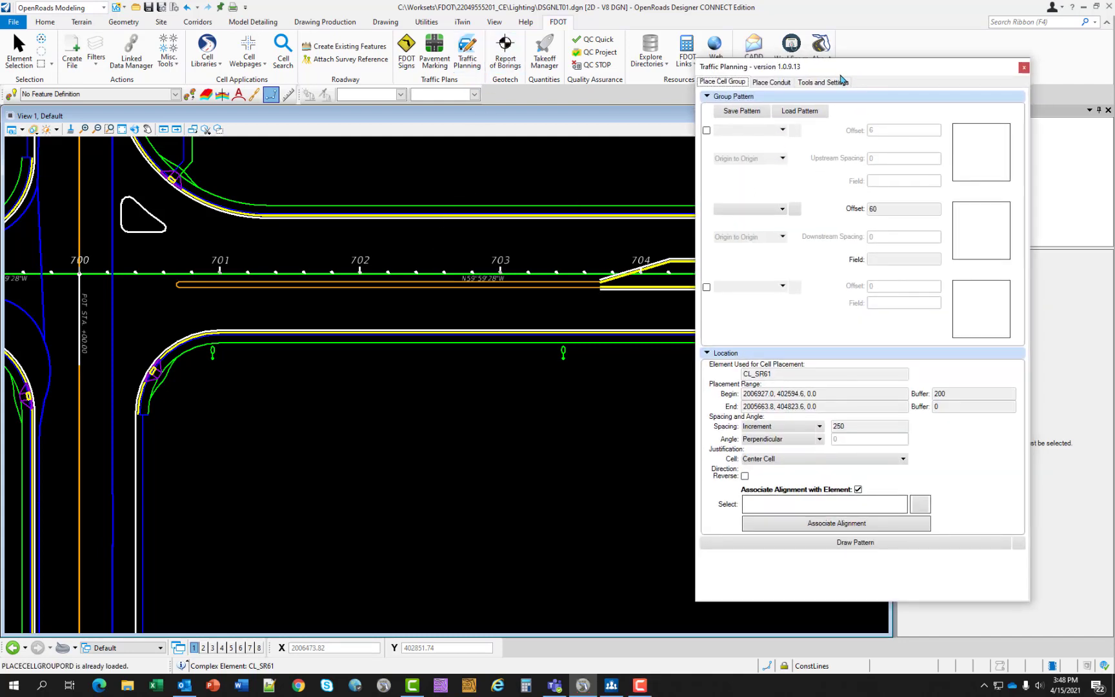
{"action": "left_click", "coordinate": [773, 83]}
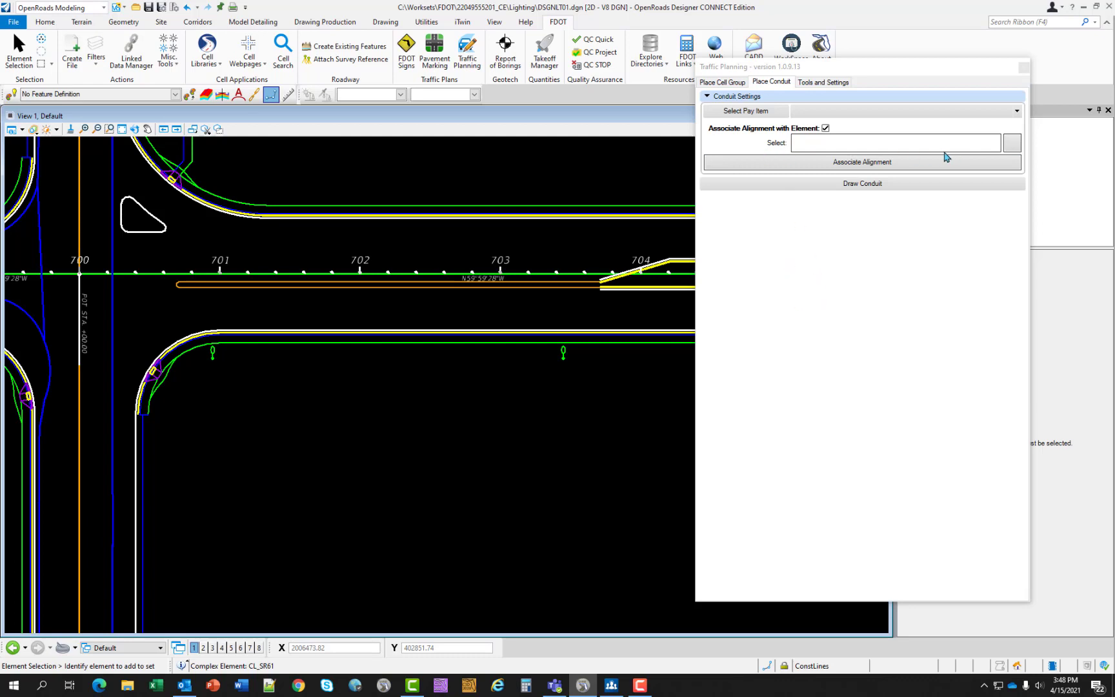
{"action": "left_click", "coordinate": [1010, 145]}
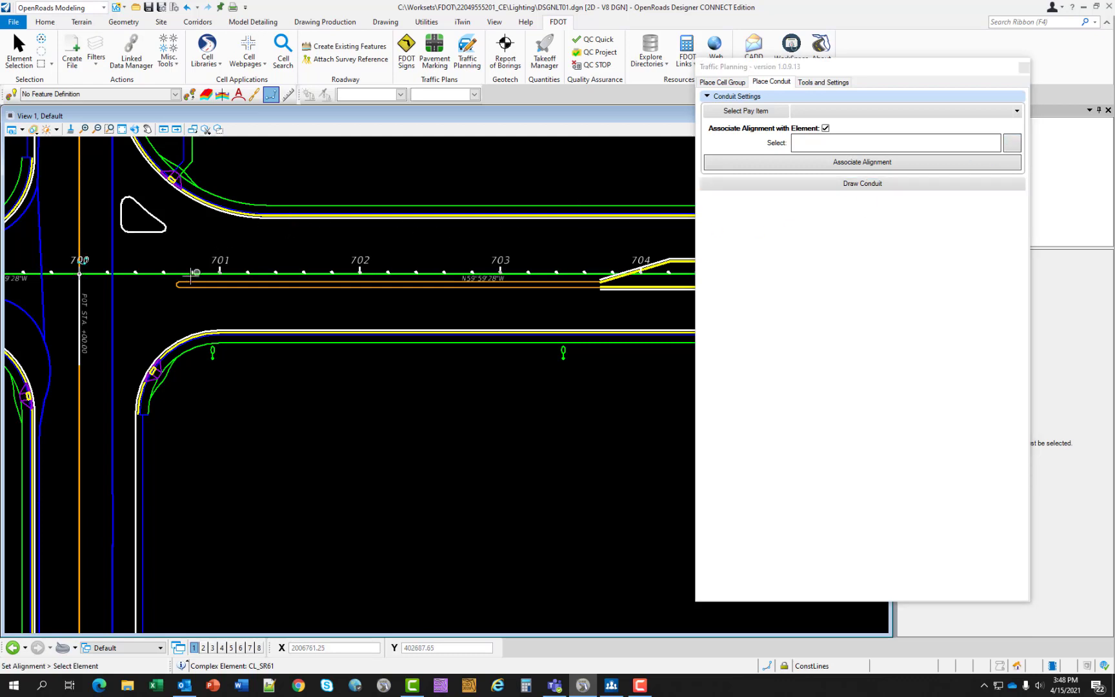
{"action": "left_click", "coordinate": [199, 241]}
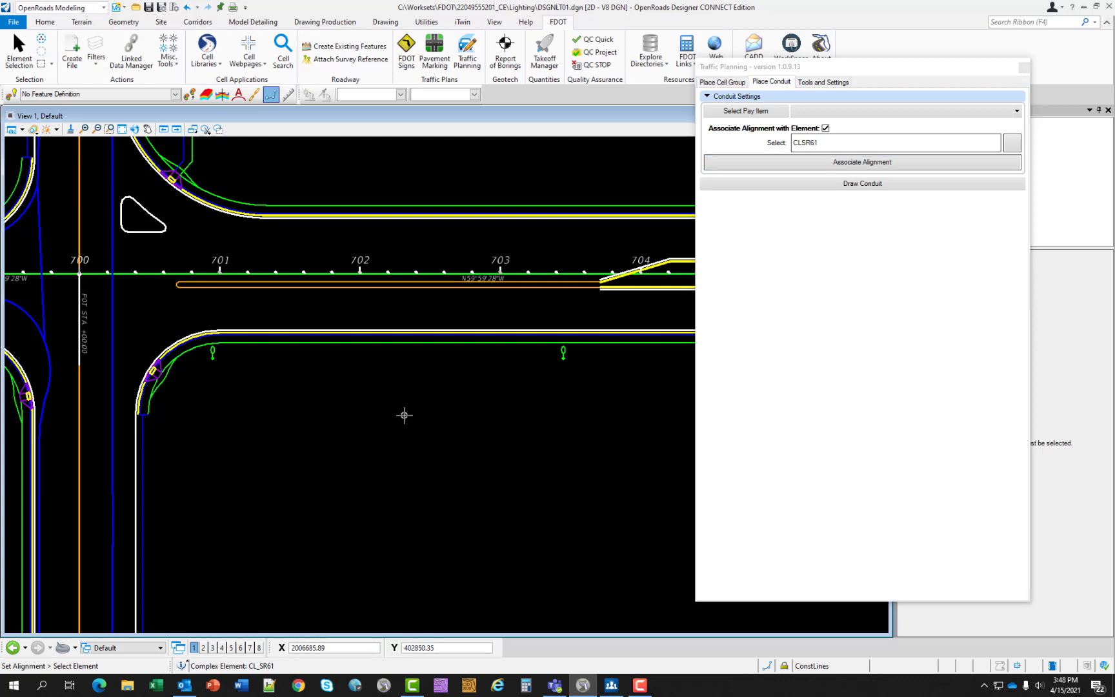
{"action": "scroll", "coordinate": [410, 419], "scroll_direction": "up", "scroll_amount": 2}
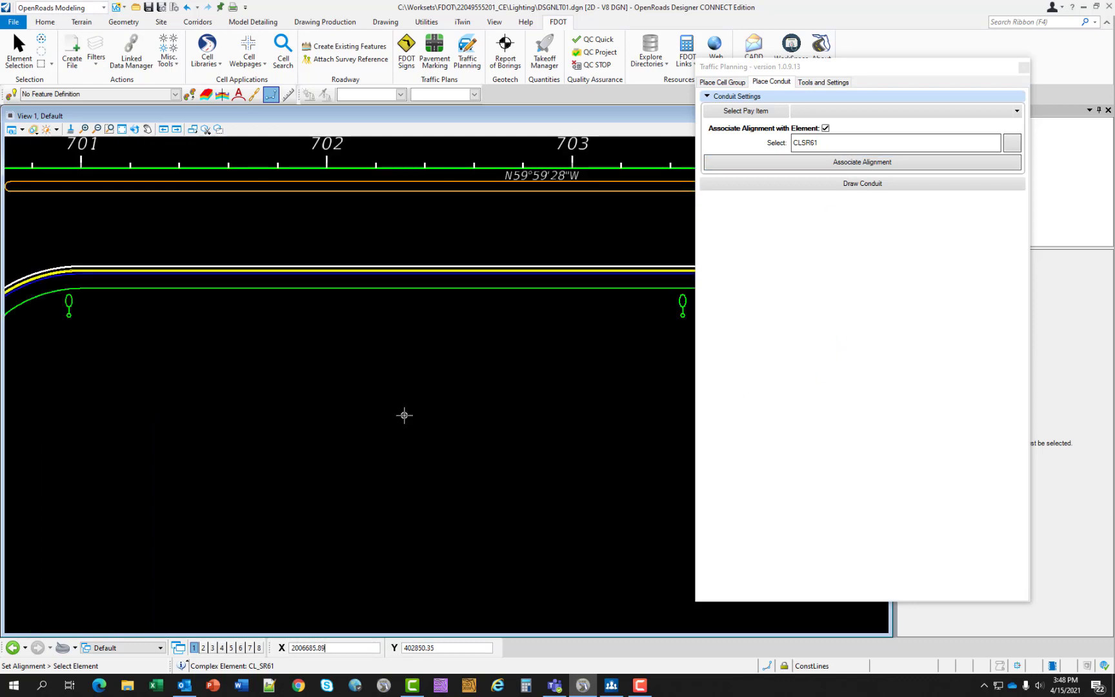
Choose pay item 0630 2 11 Conduit, Furnish & Install, Open Trench for the conduit
{"action": "left_click", "coordinate": [734, 114]}
{"action": "left_click_drag", "start_coordinate": [289, 311], "coordinate": [333, 328]}
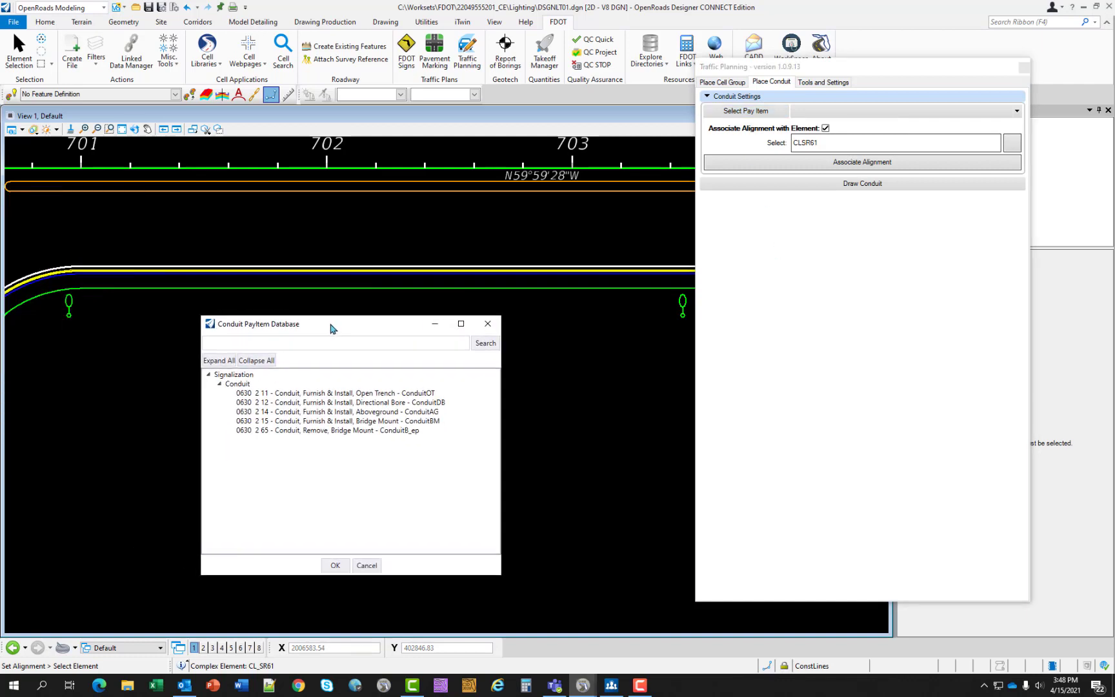
{"action": "left_click", "coordinate": [264, 395]}
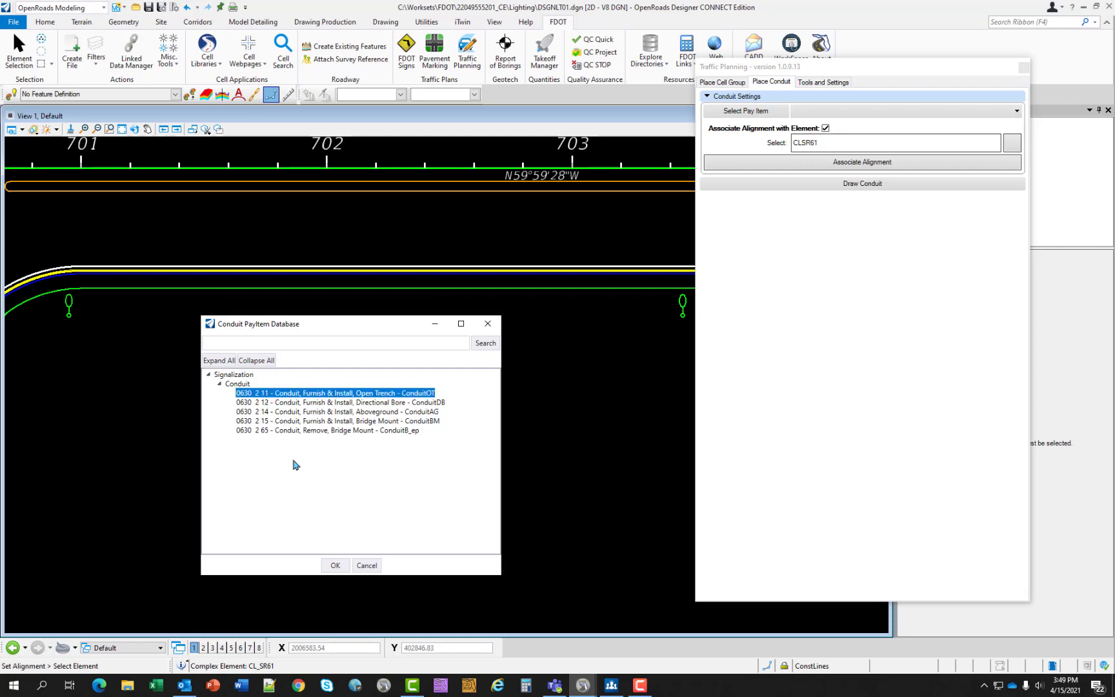
{"action": "left_click", "coordinate": [334, 566]}
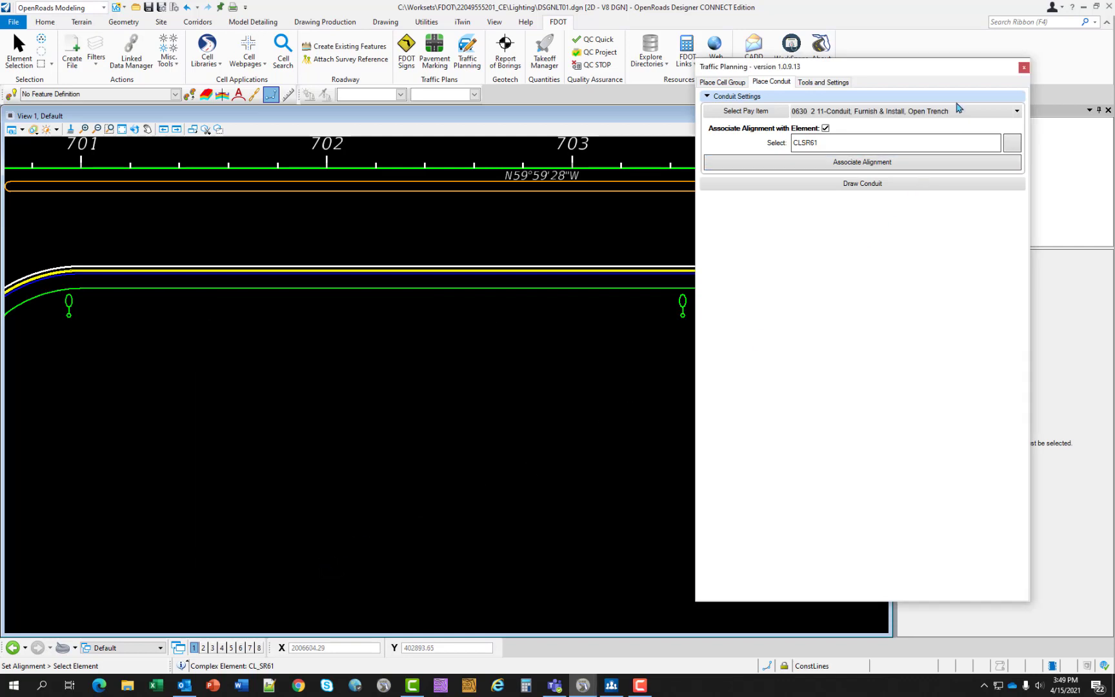
Start the conduit at the first light pole and route it to the second pole
{"action": "left_click", "coordinate": [843, 185]}
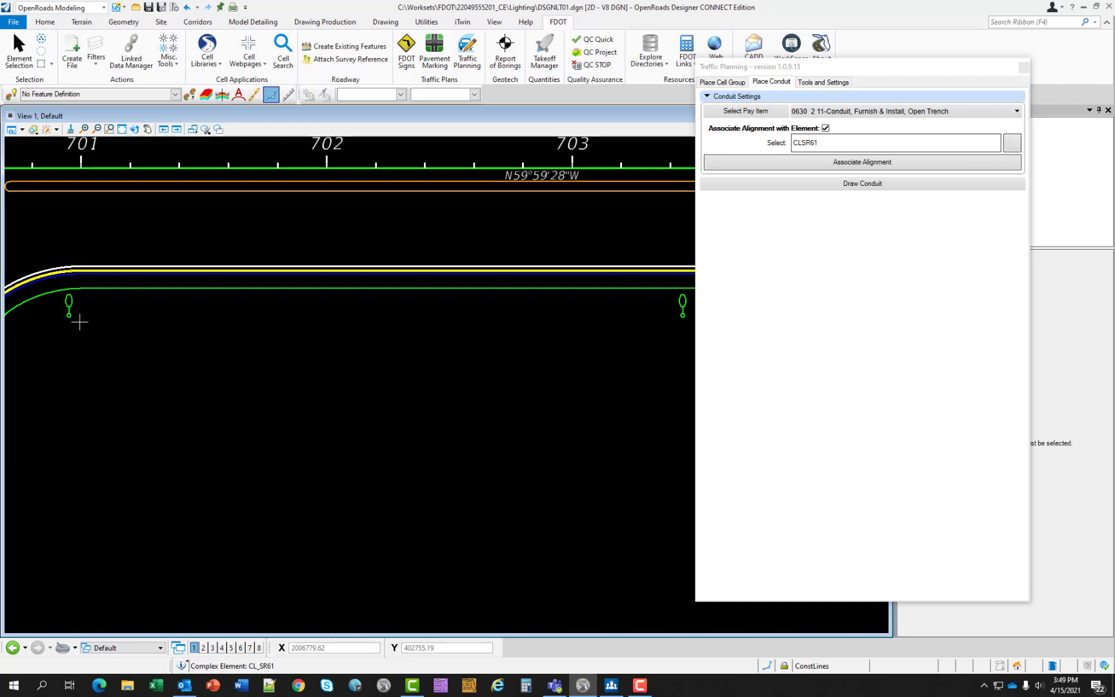
{"action": "scroll", "coordinate": [68, 316], "scroll_direction": "up", "scroll_amount": 2}
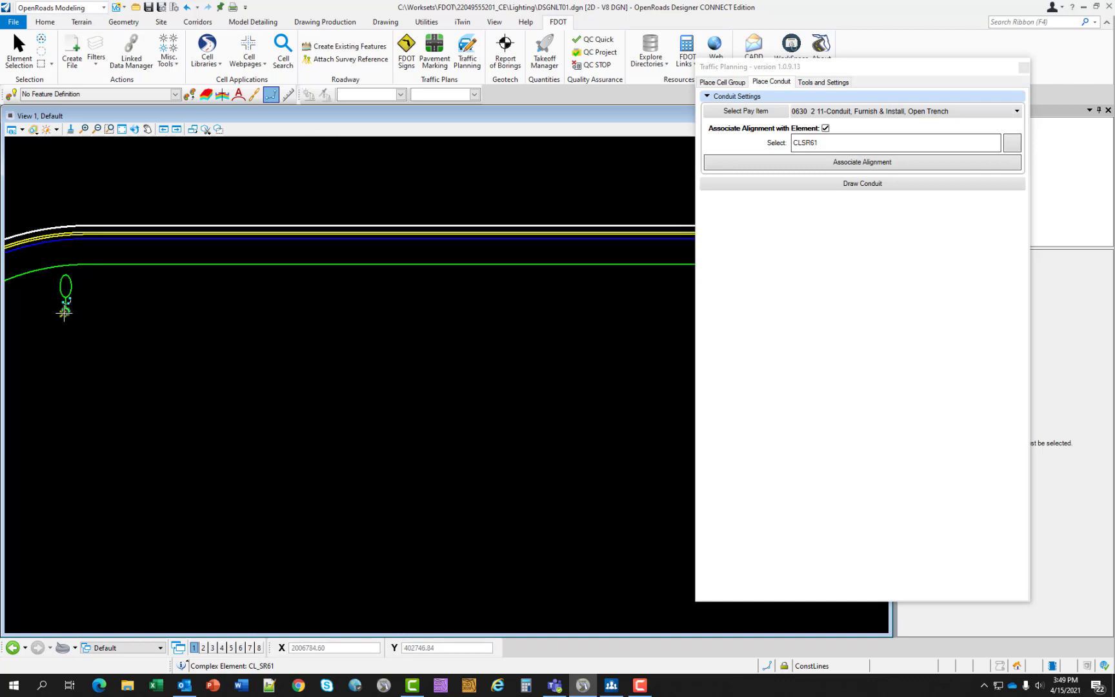
{"action": "scroll", "coordinate": [64, 313], "scroll_direction": "up", "scroll_amount": 1}
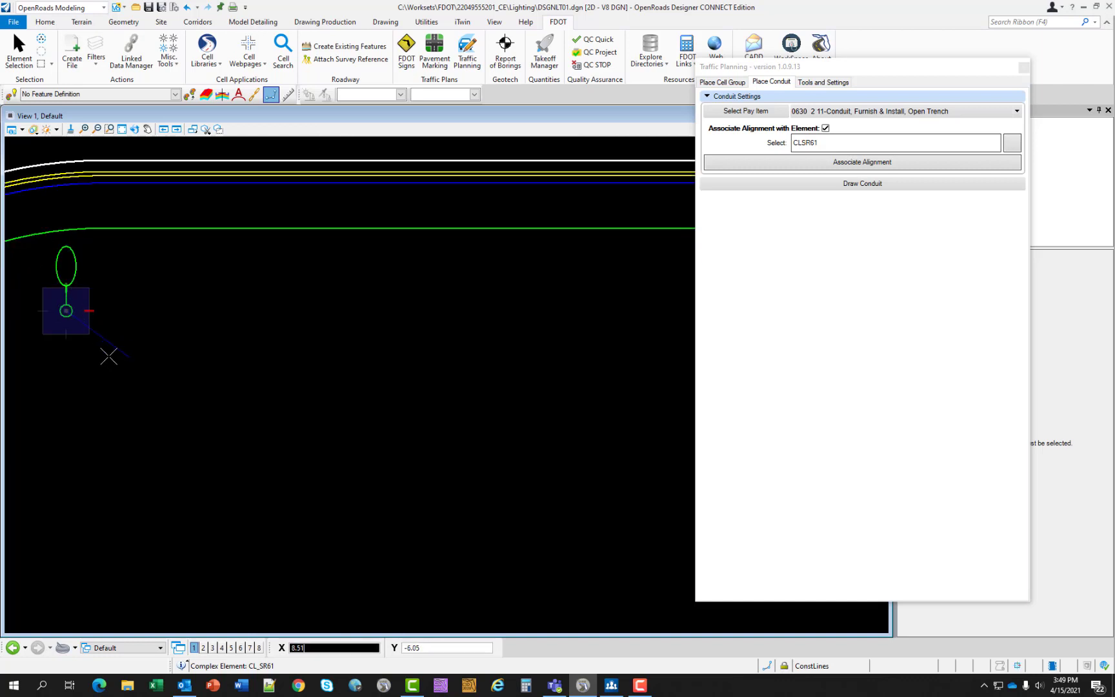
{"action": "left_click", "coordinate": [131, 367]}
{"action": "scroll", "coordinate": [162, 349], "scroll_direction": "down", "scroll_amount": 3}
{"action": "scroll", "coordinate": [162, 349], "scroll_direction": "down", "scroll_amount": 2}
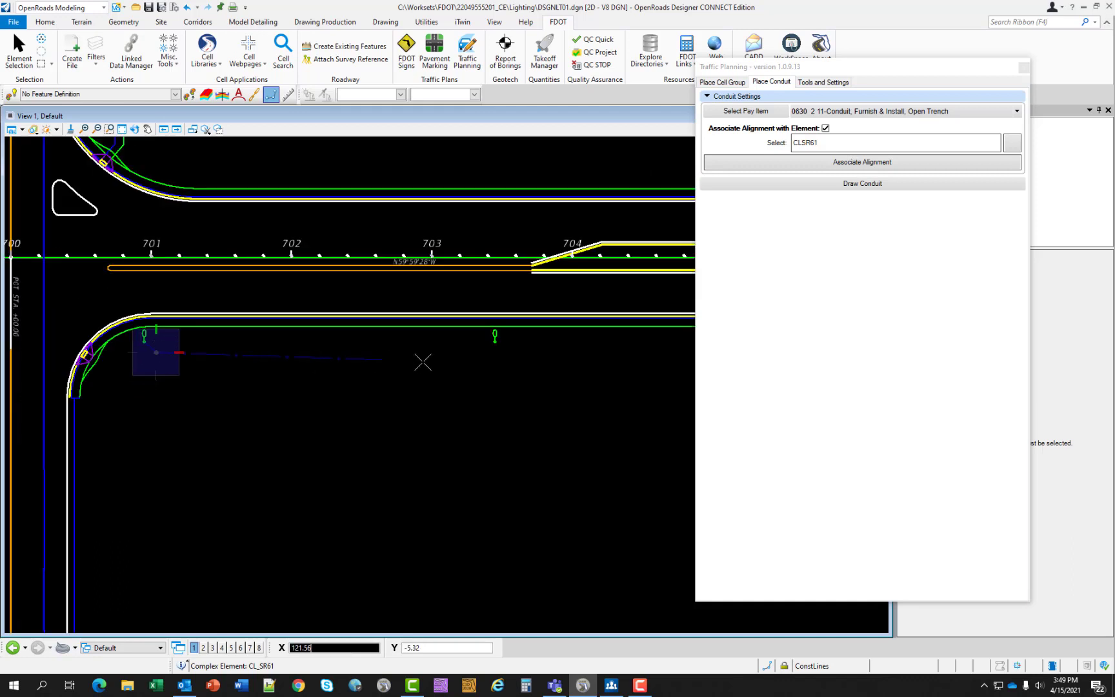
{"action": "scroll", "coordinate": [451, 361], "scroll_direction": "up", "scroll_amount": 2}
{"action": "scroll", "coordinate": [448, 346], "scroll_direction": "up", "scroll_amount": 1}
{"action": "left_click", "coordinate": [448, 342]}
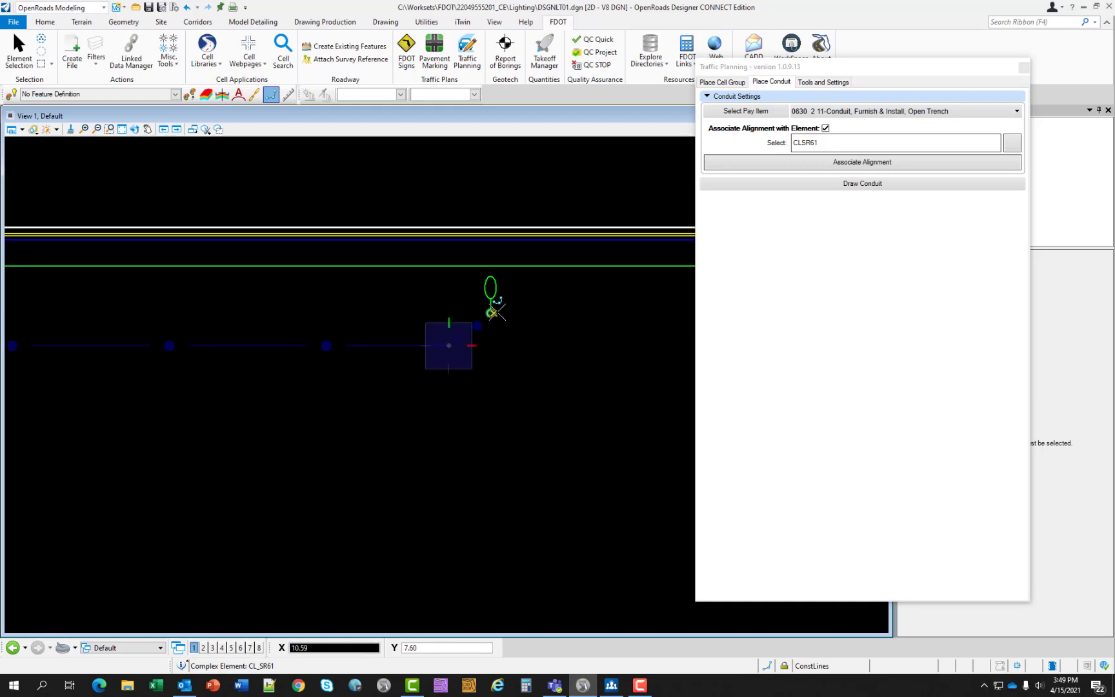
{"action": "scroll", "coordinate": [483, 317], "scroll_direction": "up", "scroll_amount": 2}
{"action": "left_click", "coordinate": [483, 316]}
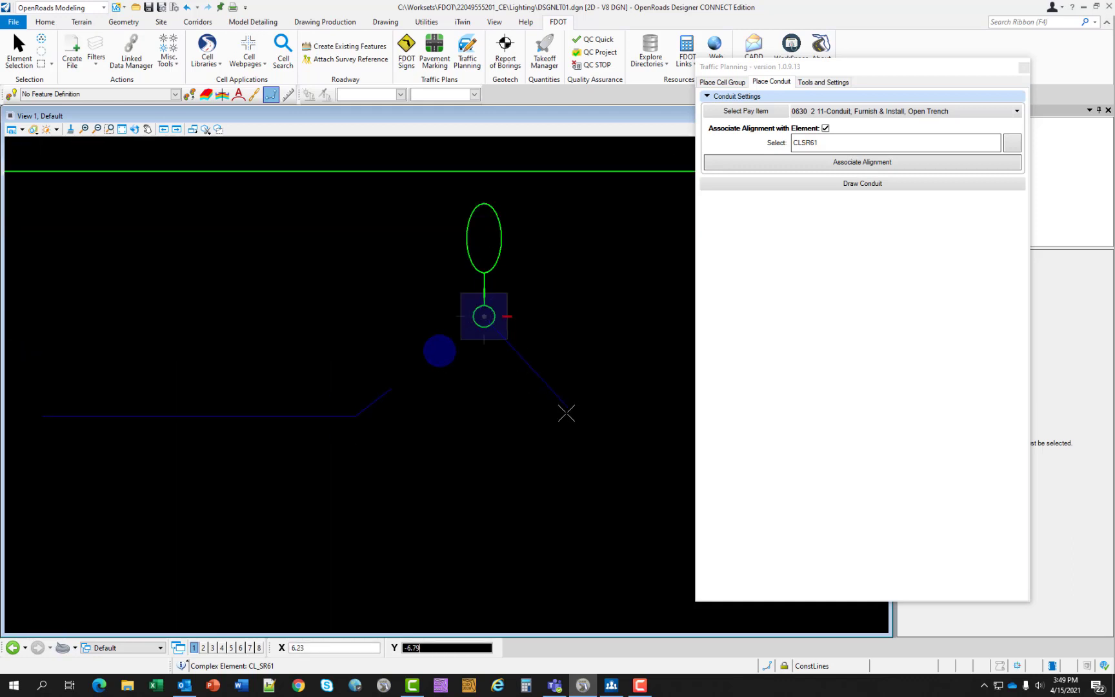
{"action": "left_click", "coordinate": [567, 412]}
Extend the conduit along SR61 through the next light pole
{"action": "scroll", "coordinate": [571, 416], "scroll_direction": "down", "scroll_amount": 3}
{"action": "middle_click_drag", "start_coordinate": [575, 421], "coordinate": [380, 391]}
{"action": "scroll", "coordinate": [502, 381], "scroll_direction": "up", "scroll_amount": 3}
{"action": "scroll", "coordinate": [502, 371], "scroll_direction": "up", "scroll_amount": 3}
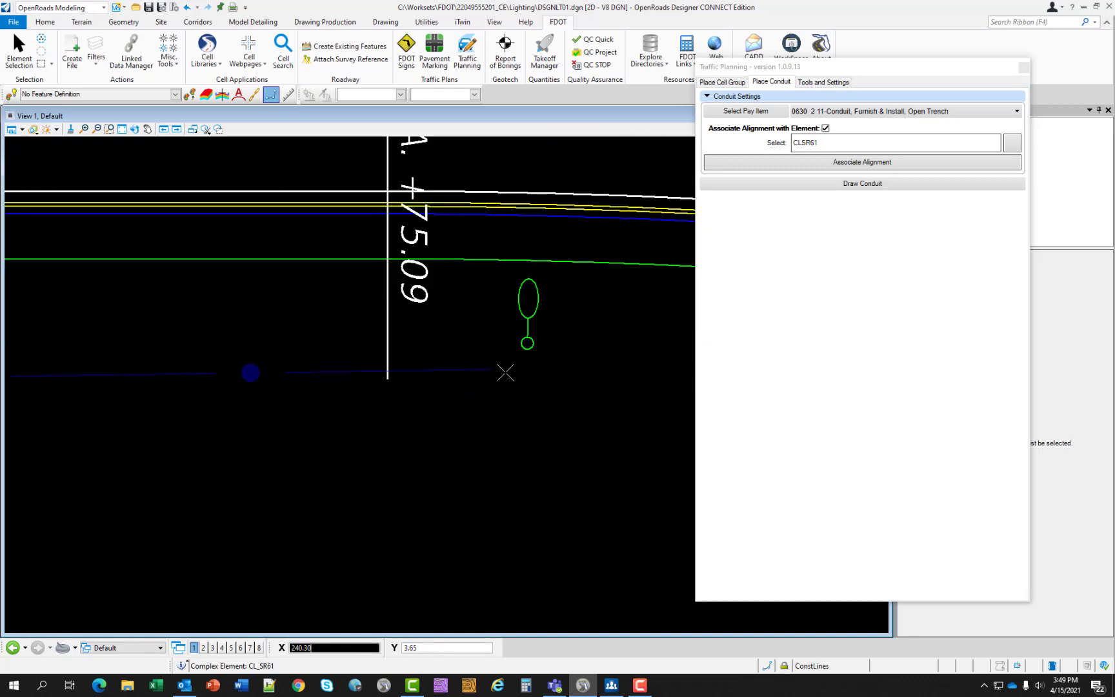
{"action": "left_click", "coordinate": [500, 375]}
{"action": "left_click", "coordinate": [527, 343]}
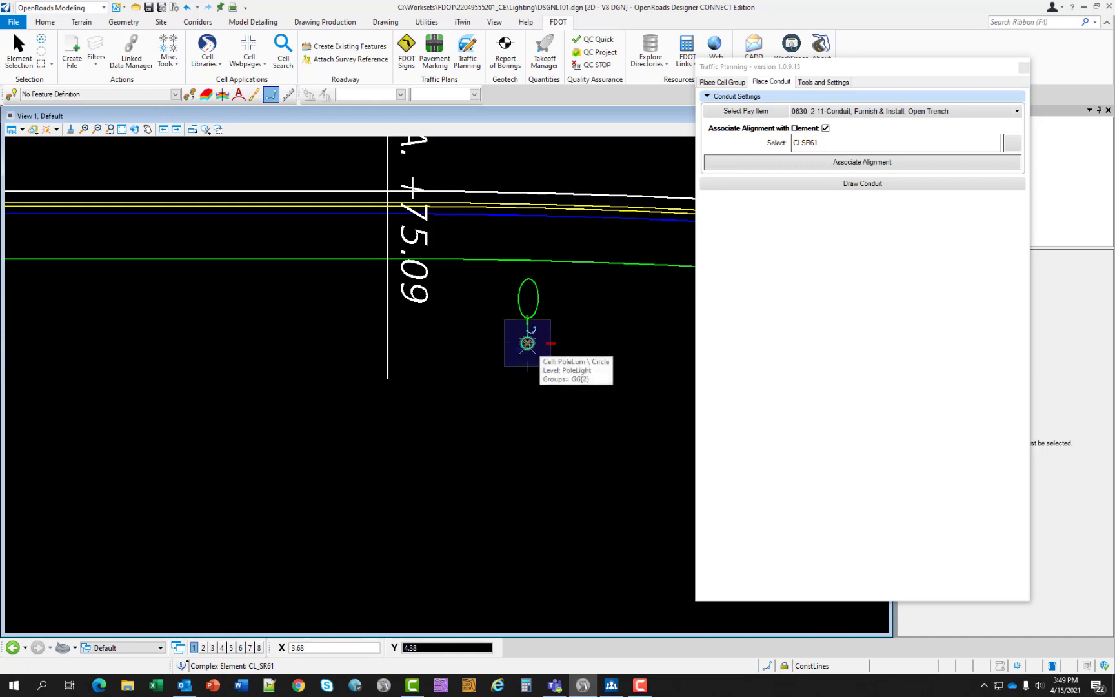
{"action": "left_click", "coordinate": [560, 381]}
Route the conduit around the curve to the last pole and finish the line string
{"action": "scroll", "coordinate": [529, 382], "scroll_direction": "down", "scroll_amount": 5}
{"action": "middle_click_drag", "start_coordinate": [626, 431], "coordinate": [333, 391]}
{"action": "scroll", "coordinate": [473, 390], "scroll_direction": "up", "scroll_amount": 4}
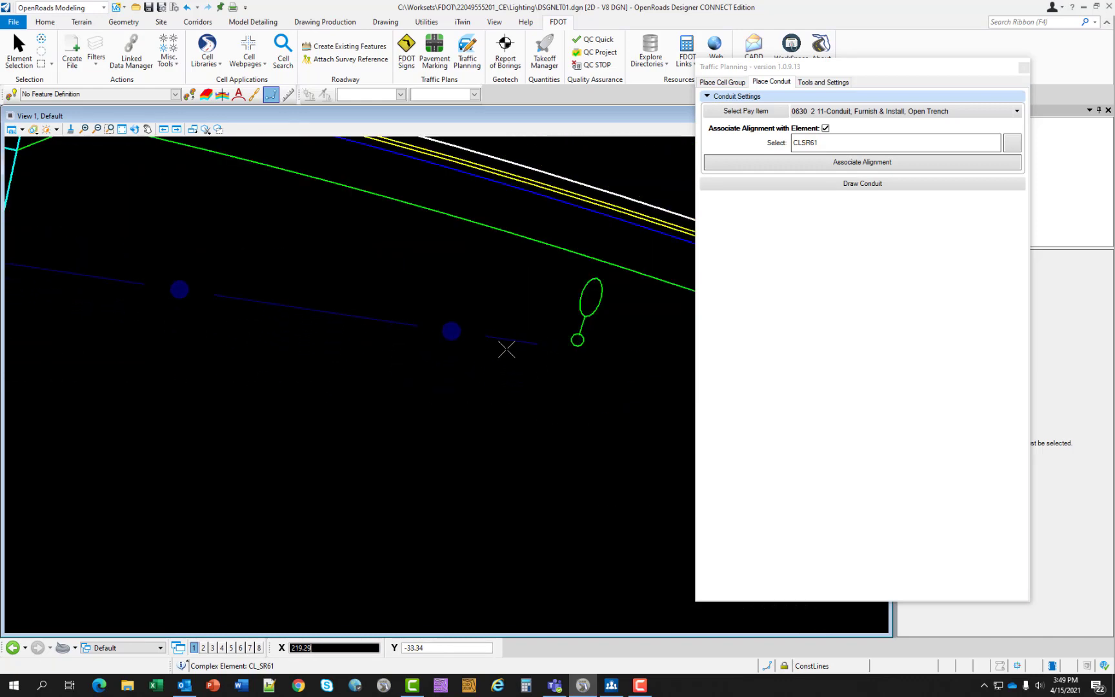
{"action": "scroll", "coordinate": [465, 353], "scroll_direction": "down", "scroll_amount": 4}
{"action": "left_click", "coordinate": [354, 312]}
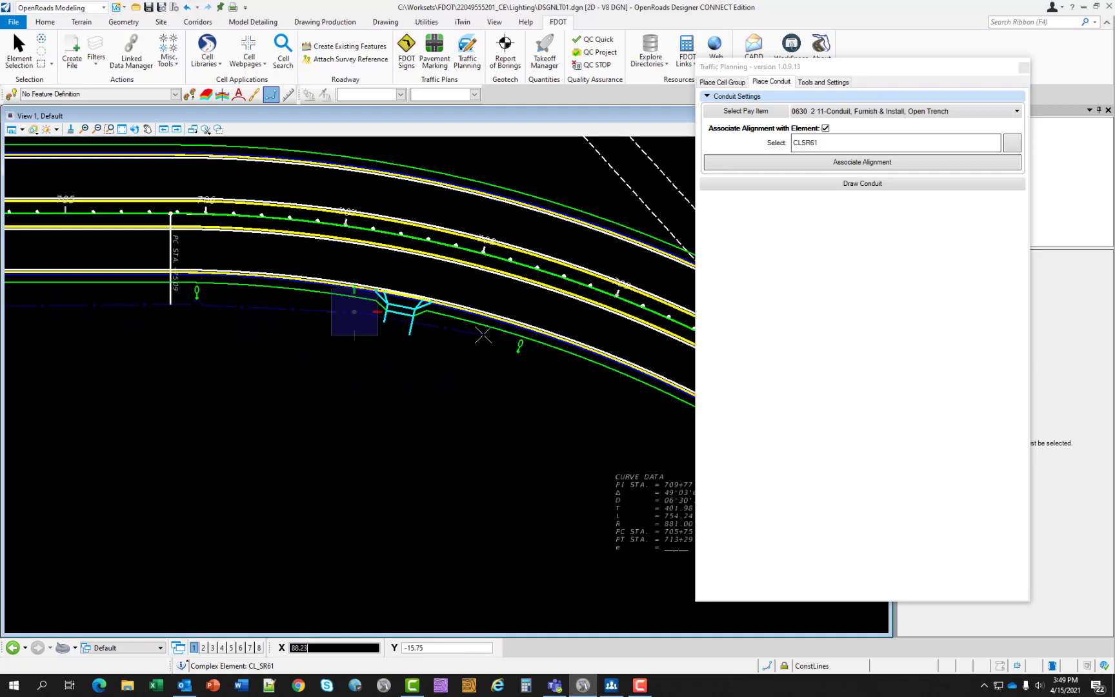
{"action": "left_click", "coordinate": [485, 344]}
{"action": "scroll", "coordinate": [490, 346], "scroll_direction": "up", "scroll_amount": 4}
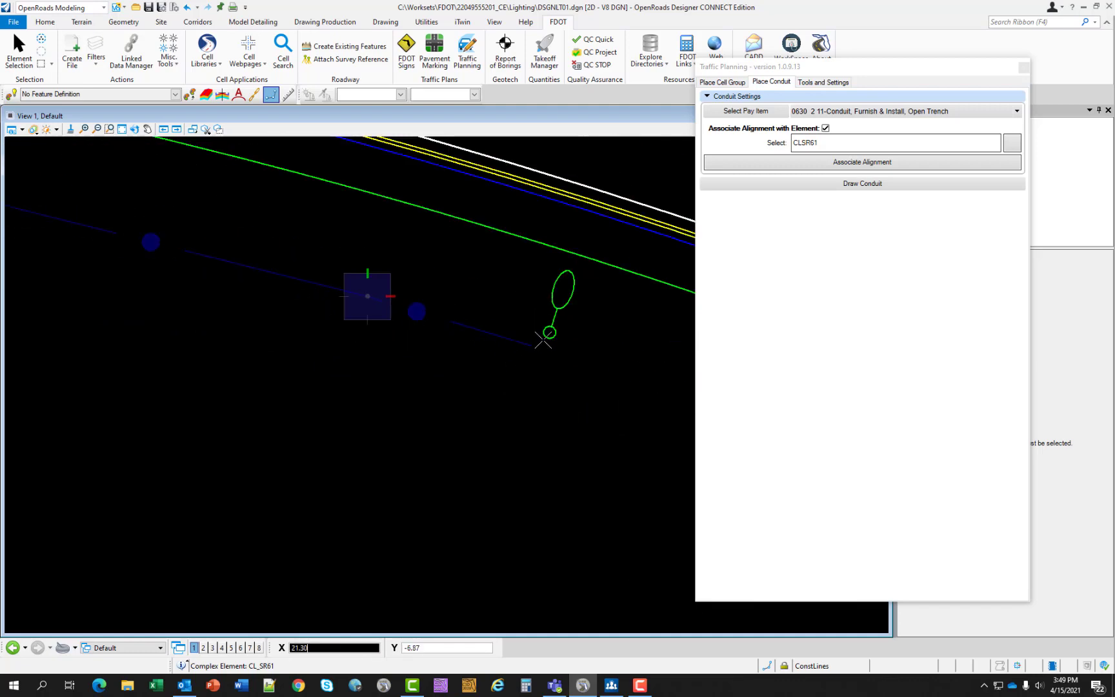
{"action": "left_click", "coordinate": [502, 354]}
{"action": "left_click", "coordinate": [549, 332]}
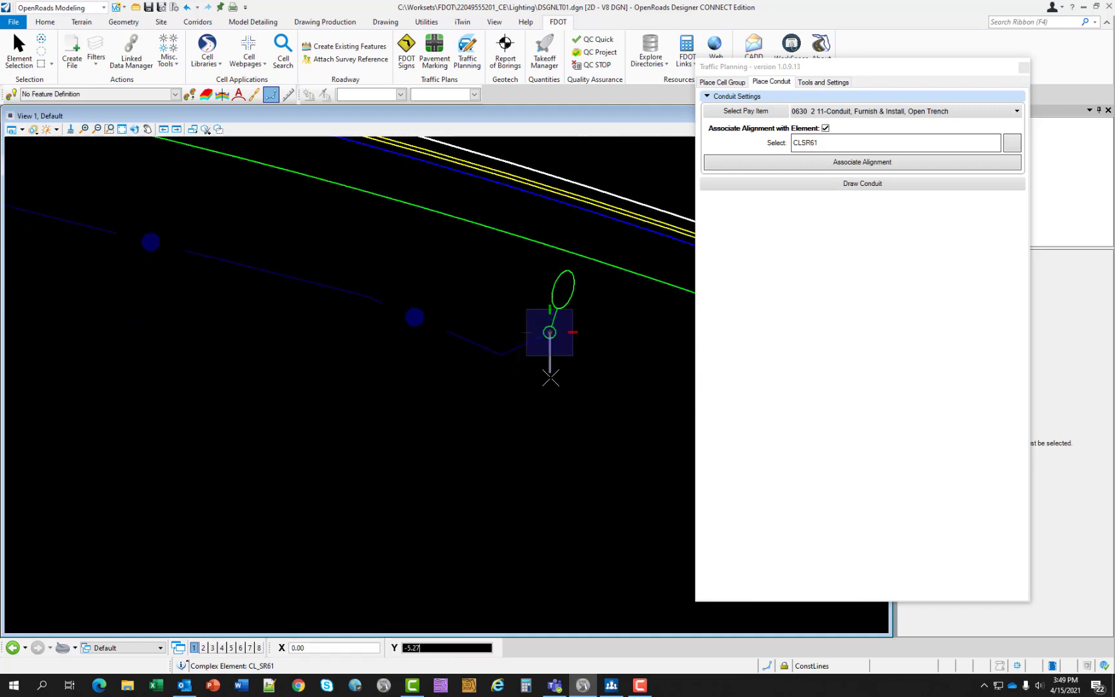
{"action": "left_click", "coordinate": [566, 387]}
{"action": "right_click", "coordinate": [348, 469]}
{"action": "scroll", "coordinate": [348, 469], "scroll_direction": "down", "scroll_amount": 5}
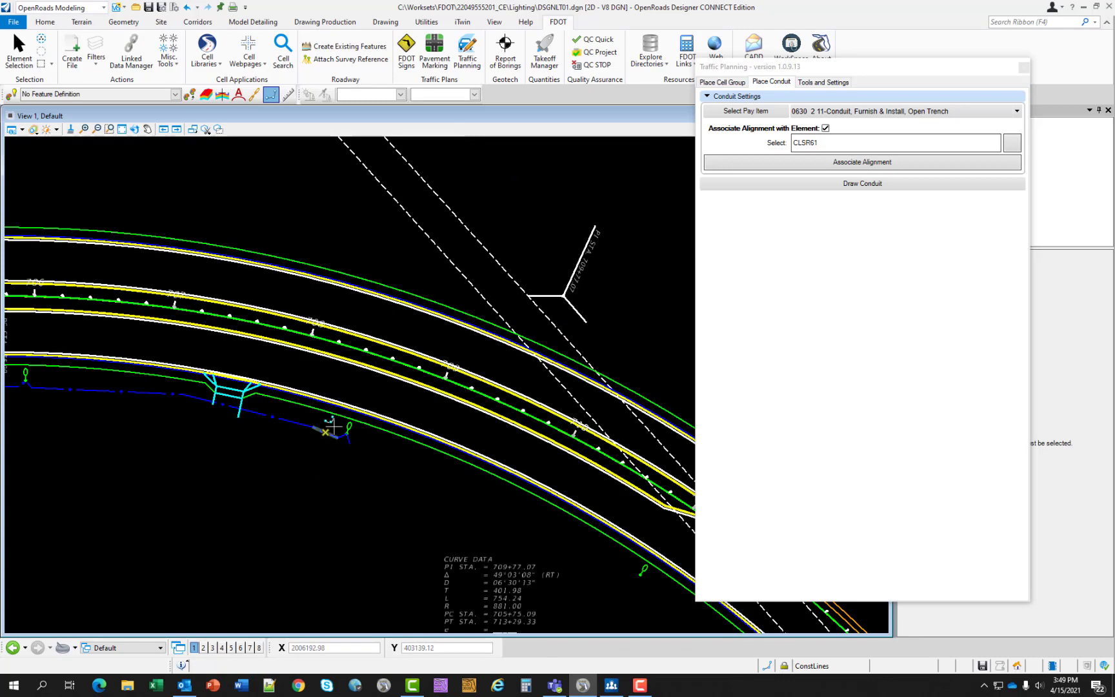
{"action": "mouse_move", "coordinate": [328, 426]}
{"action": "middle_mouse_down"}
{"action": "mouse_move", "coordinate": [152, 437]}
{"action": "mouse_move", "coordinate": [269, 411]}
{"action": "middle_mouse_up"}
Close the Traffic Planning panel to reveal the drawing with its conduit run
{"action": "scroll", "coordinate": [227, 421], "scroll_direction": "up", "scroll_amount": 3}
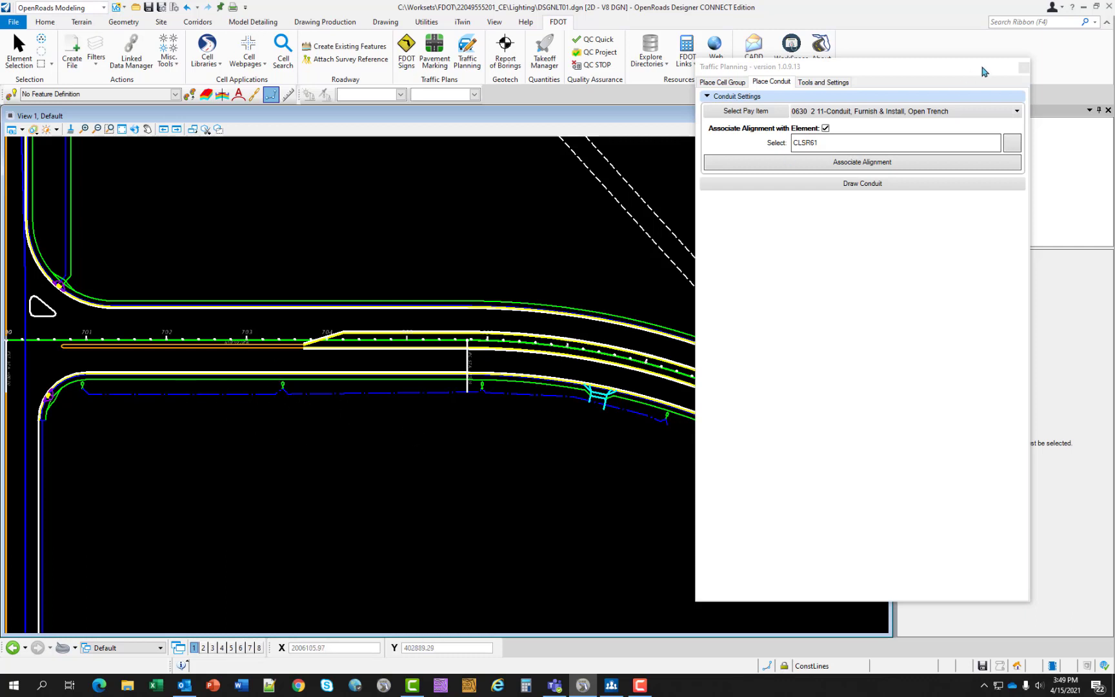
{"action": "left_click", "coordinate": [957, 71]}
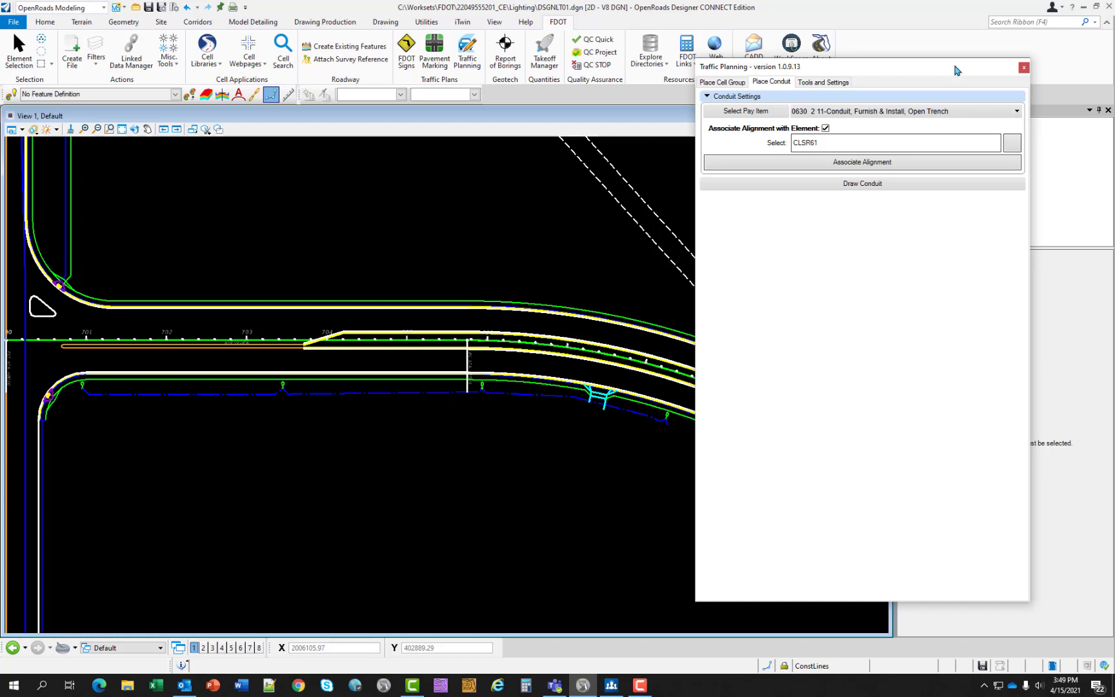
{"action": "left_click", "coordinate": [1023, 68]}
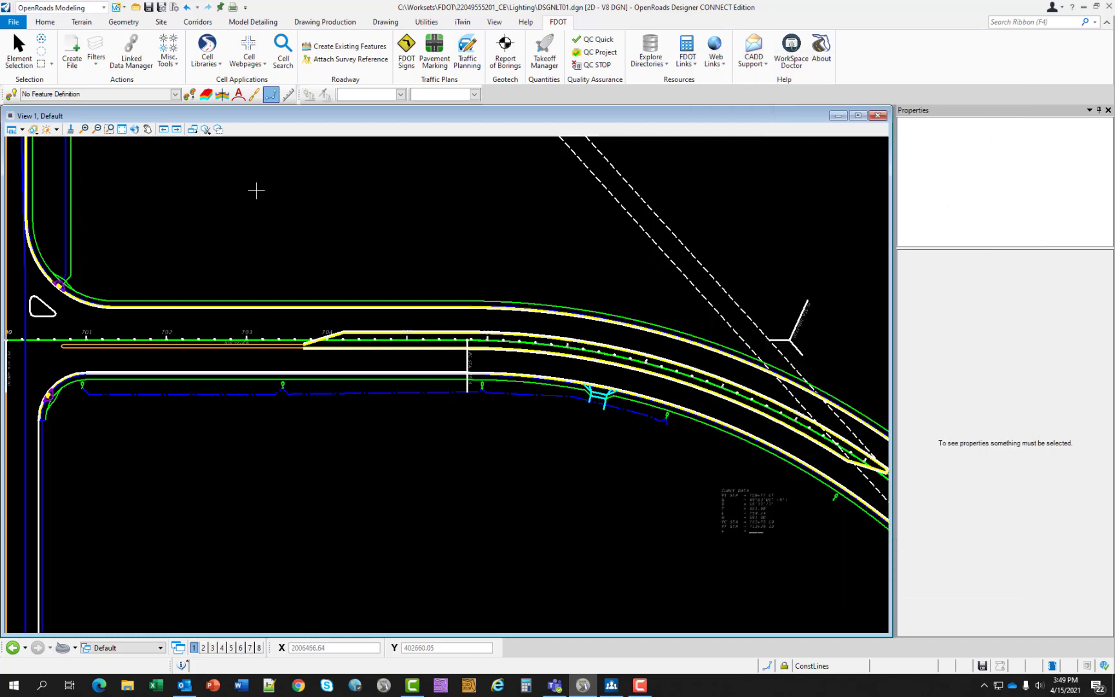
Select the ConduitOT conduit line string to show its 754.01' length and pay item 0630 2 11 in Properties
{"action": "left_click", "coordinate": [25, 62]}
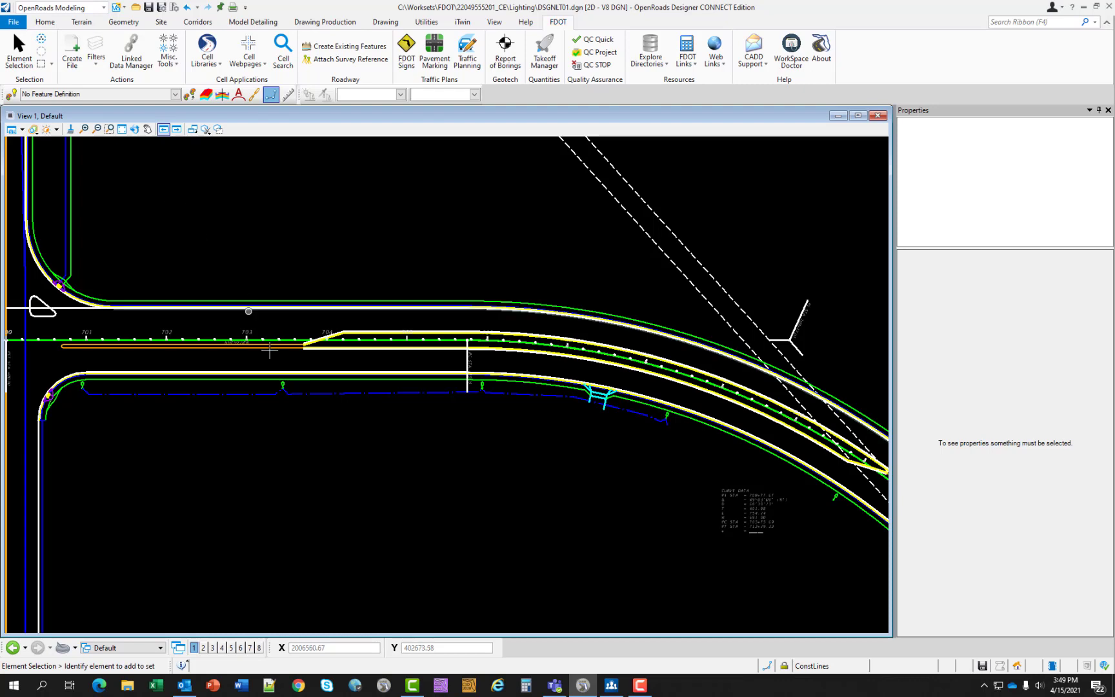
{"action": "left_click", "coordinate": [234, 393]}
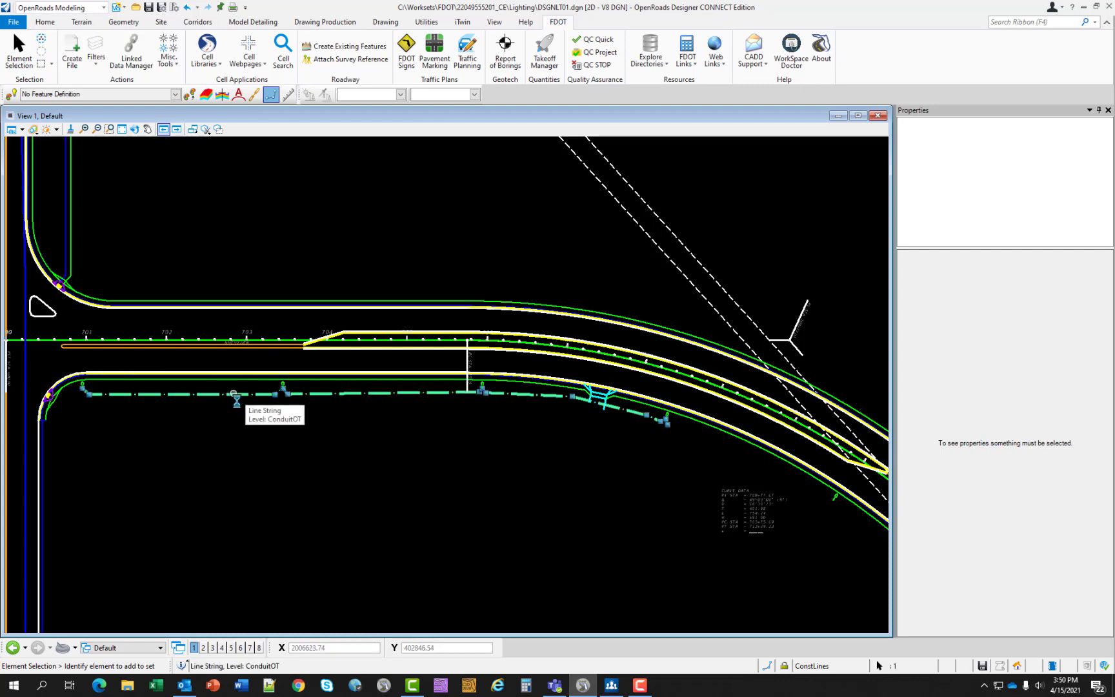